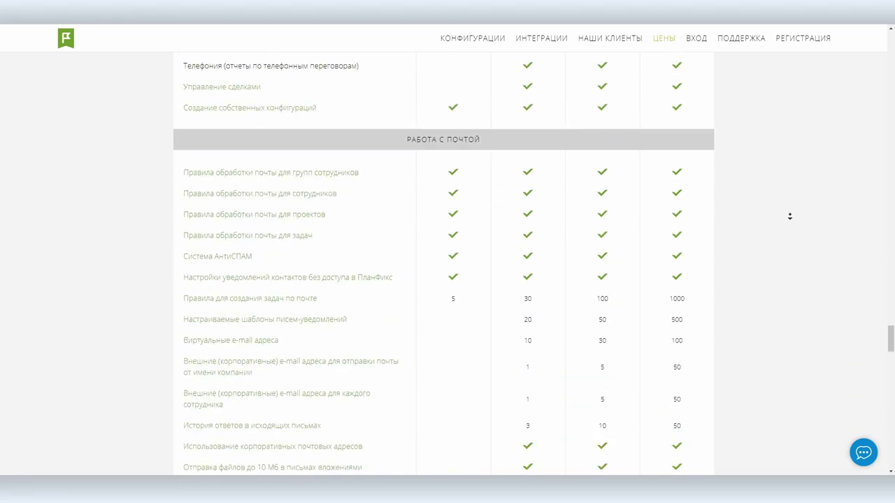
- Answer the usage questions: tasks and projects, yes to clients, Хостинг as business sphere
scroll(789, 216, down, 5)
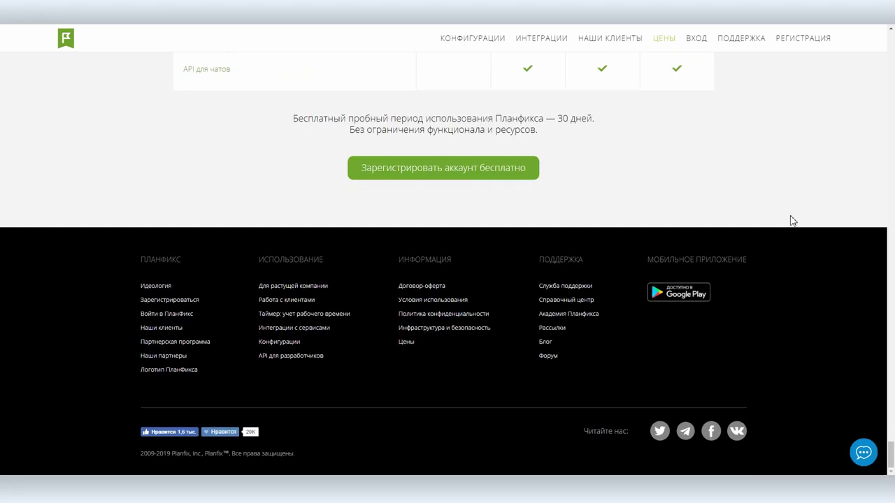
- Start the free account registration and submit the email address
click(452, 176)
click(375, 188)
click(505, 197)
click(198, 219)
click(249, 280)
scroll(280, 280, down, 3)
click(280, 202)
scroll(295, 252, down, 2)
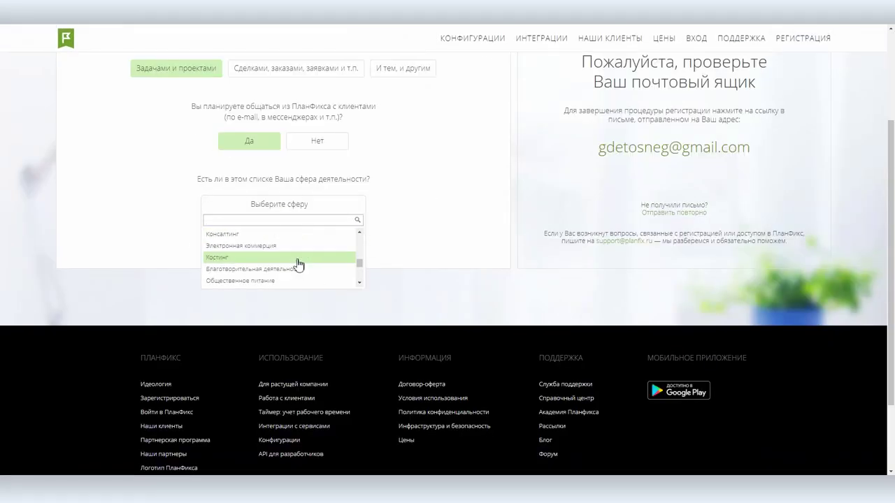
click(295, 261)
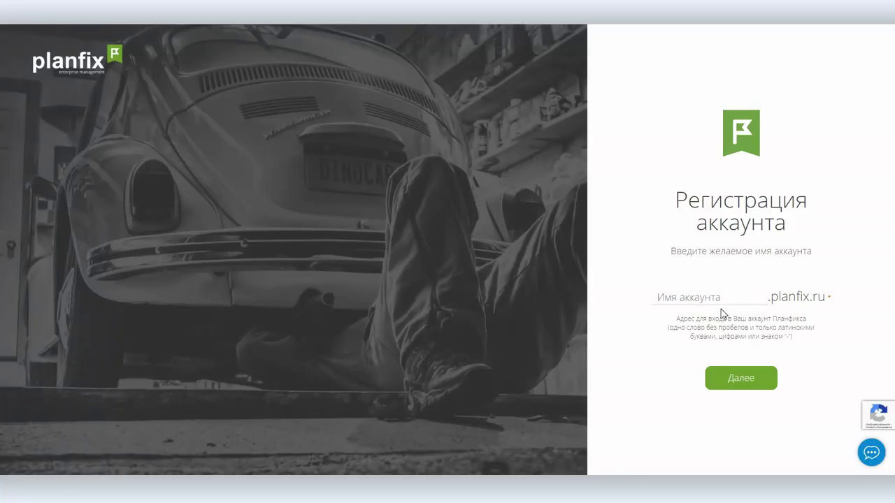
- Set the account name and confirm the language and data storage location
click(691, 297)
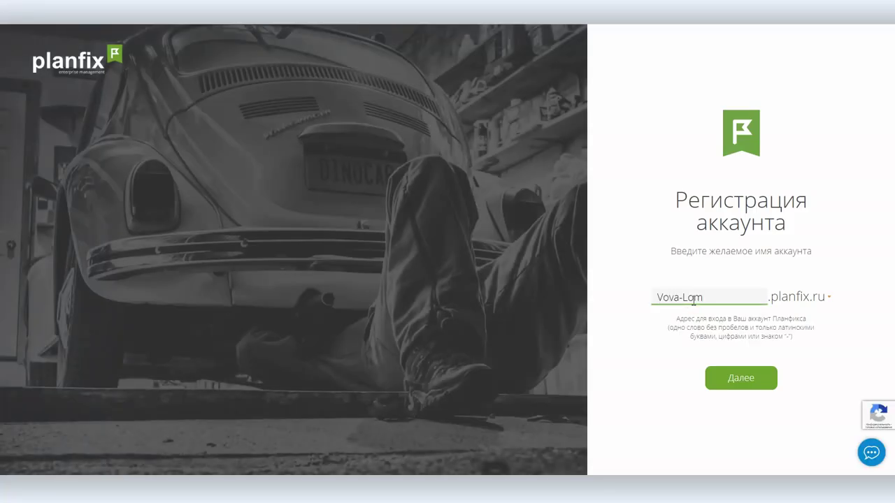
click(746, 376)
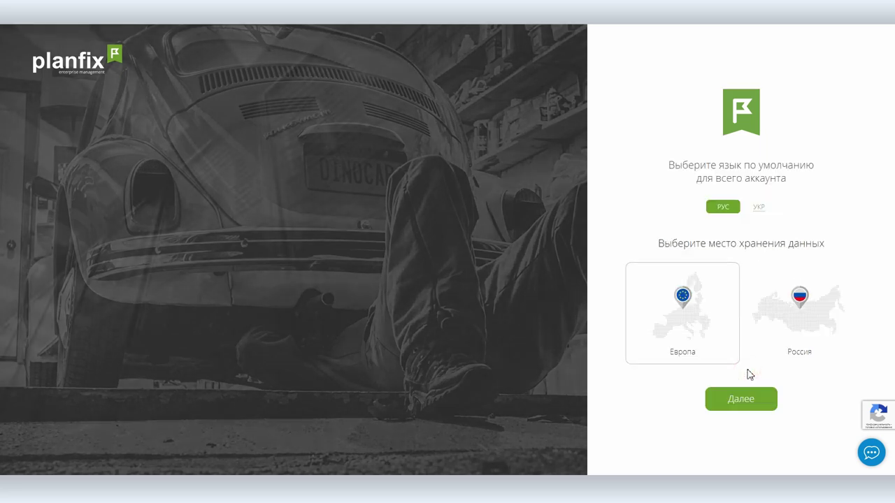
click(750, 401)
- Enter the owner's name and login, create the account and go into it
key(Tab)
key(Tab)
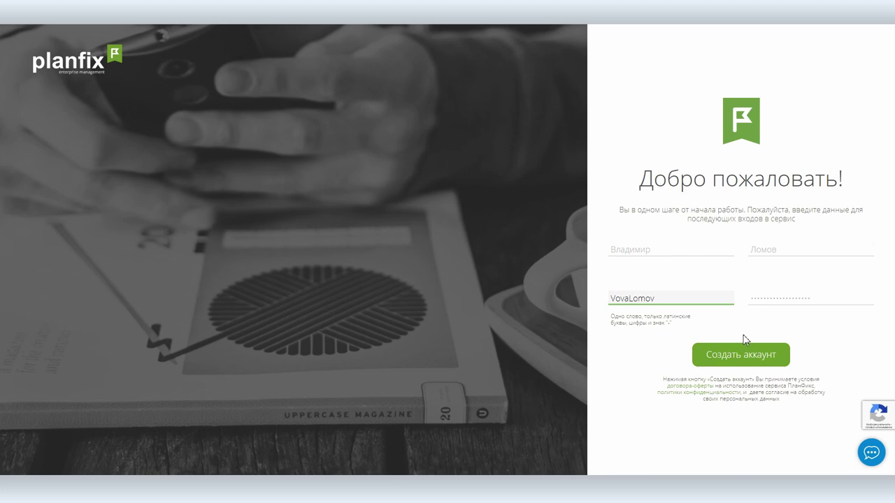
click(740, 349)
click(767, 382)
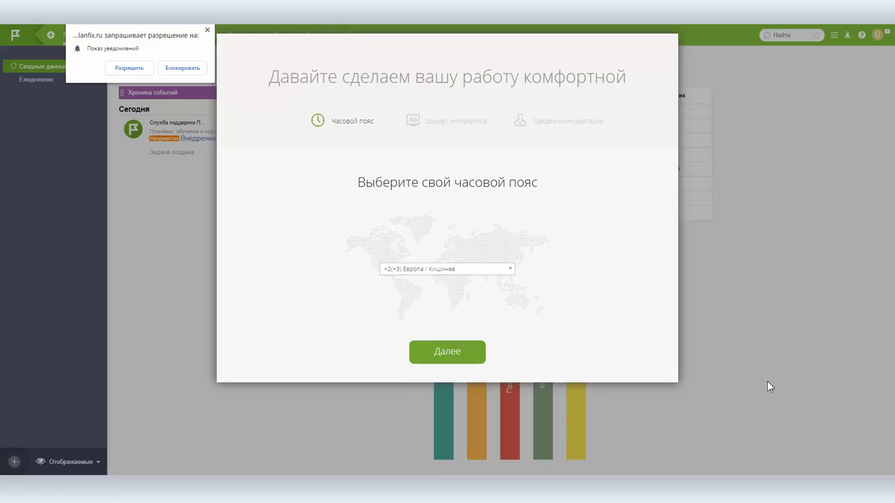
- Block notifications, choose the timezone, and accept the interface font and avatar style
click(174, 72)
click(494, 273)
scroll(456, 336, up, 5)
click(429, 298)
click(448, 352)
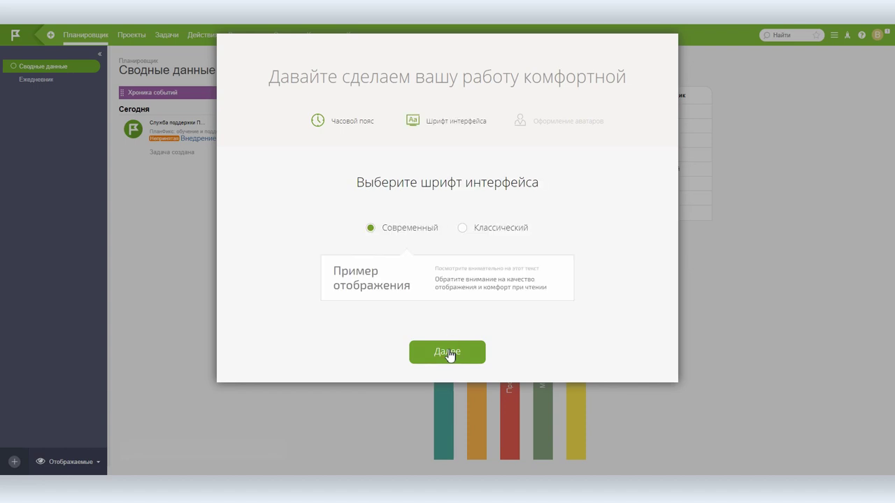
click(448, 352)
click(448, 352)
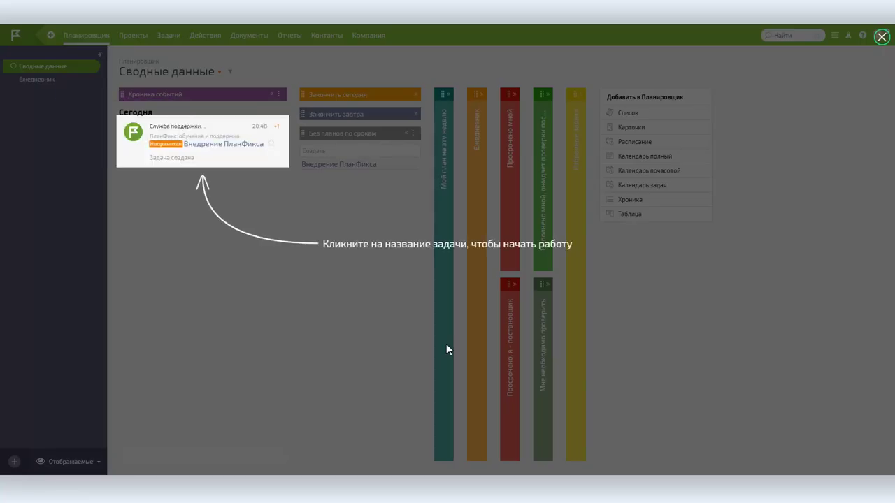
- Close the onboarding hint and expand the Мой план на эту неделю column
click(446, 346)
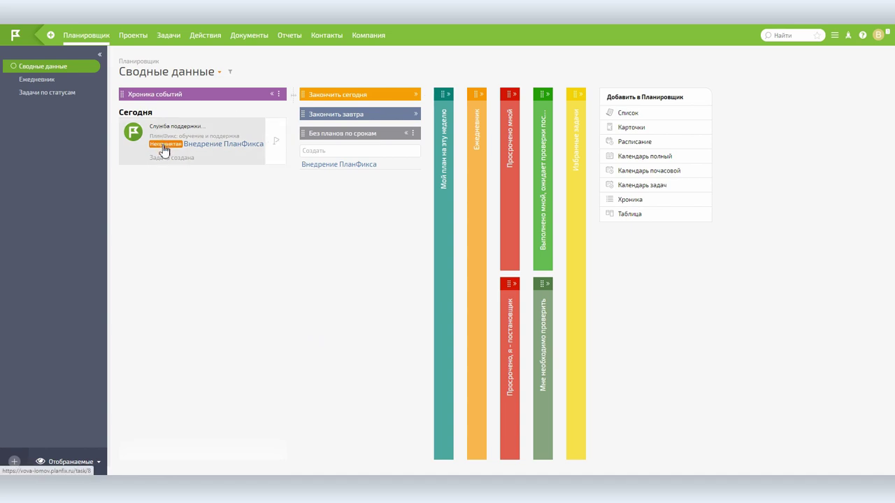
mouse_move(276, 148)
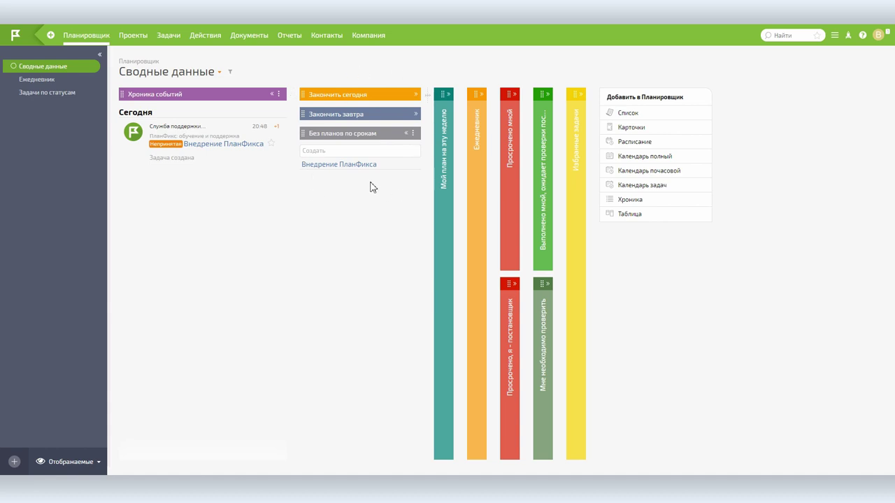
click(445, 174)
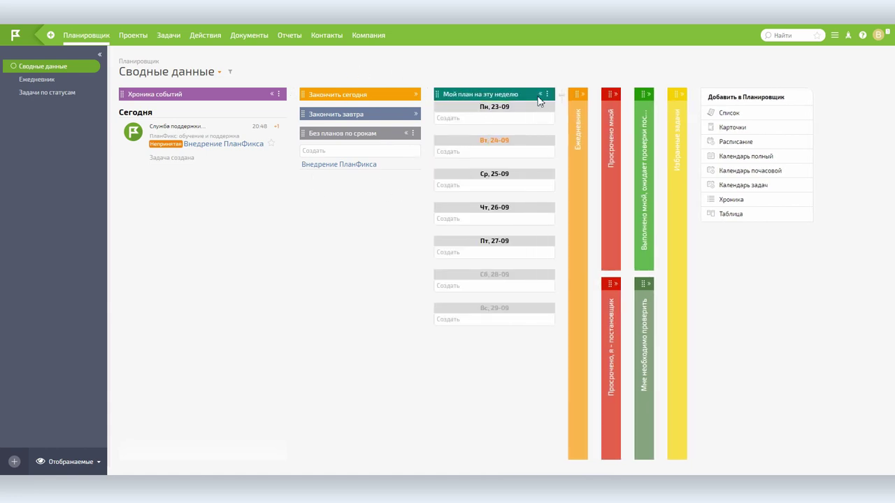
- Toggle the planner columns, switch to the Ежедневник view, then open the Проекты list
click(540, 96)
click(476, 160)
click(678, 96)
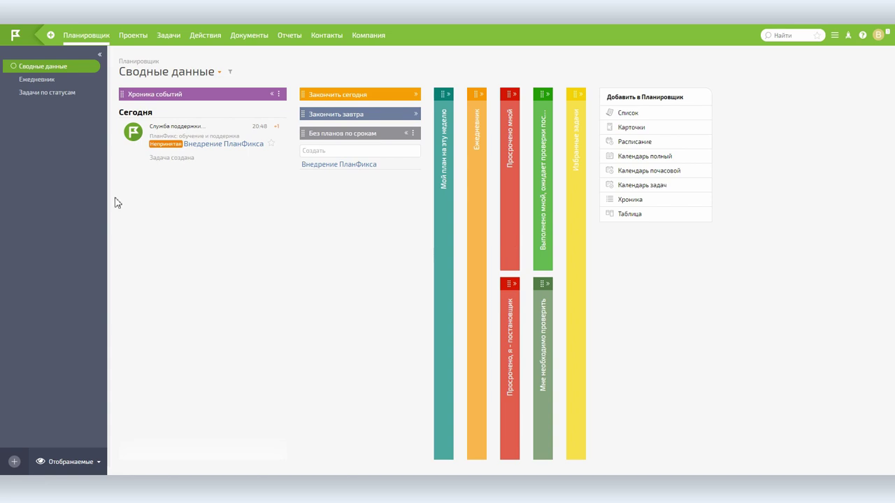
click(35, 80)
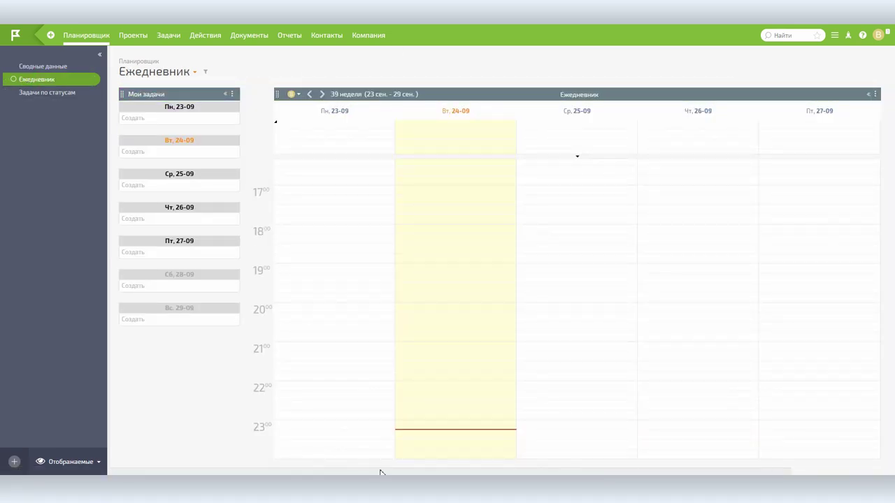
click(132, 42)
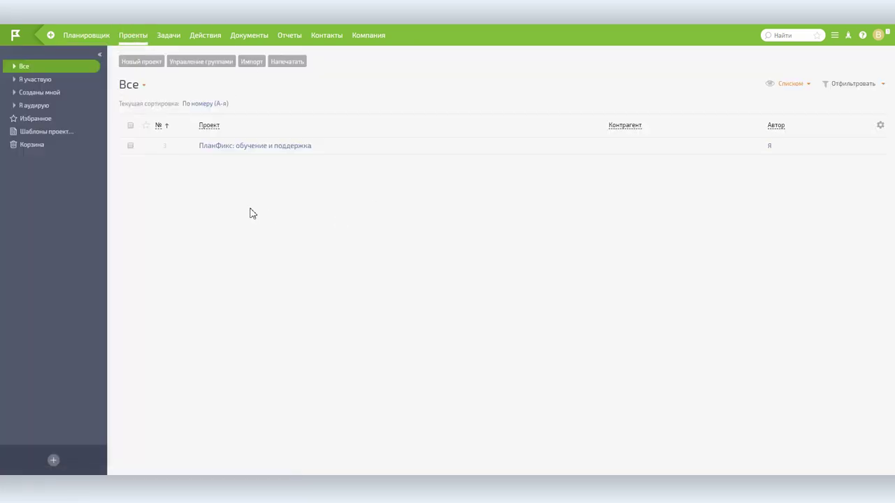
- Browse the task list and new-task form without saving, then open the Действия log
click(170, 37)
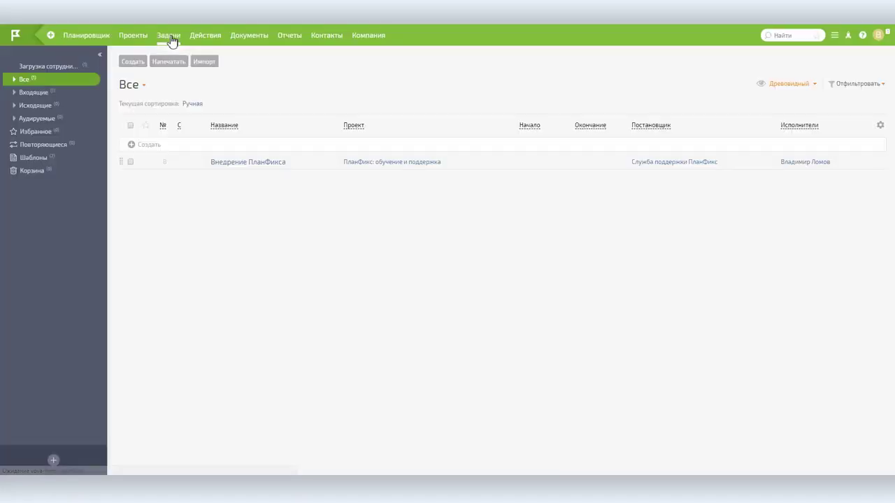
click(131, 62)
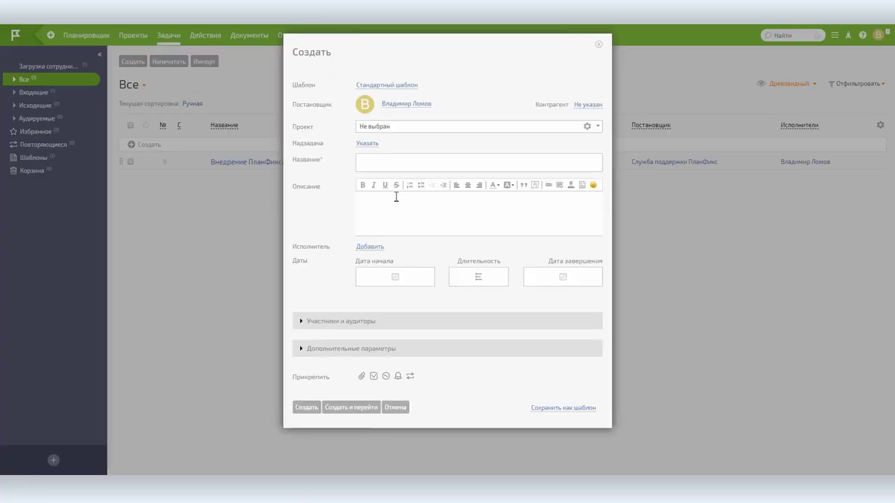
click(302, 322)
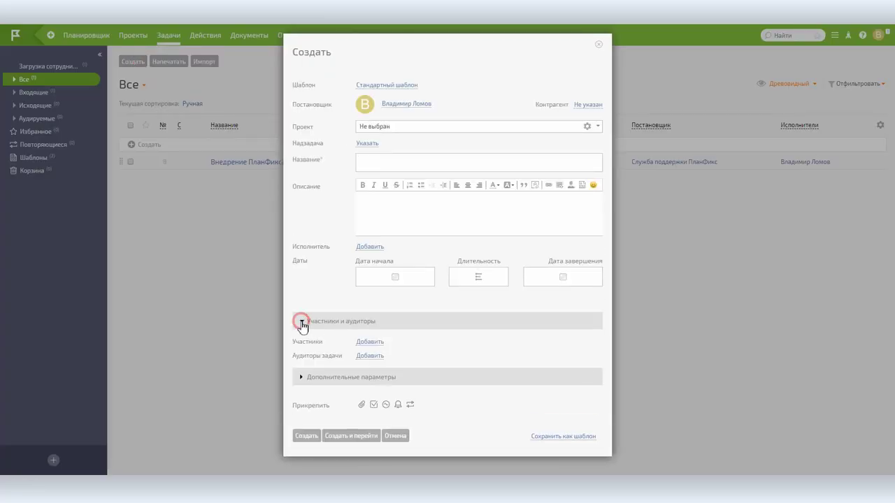
click(302, 324)
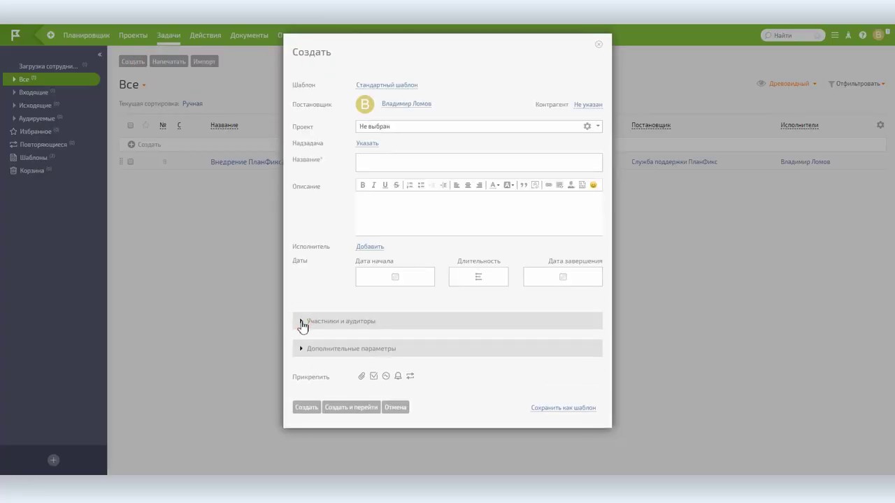
click(598, 46)
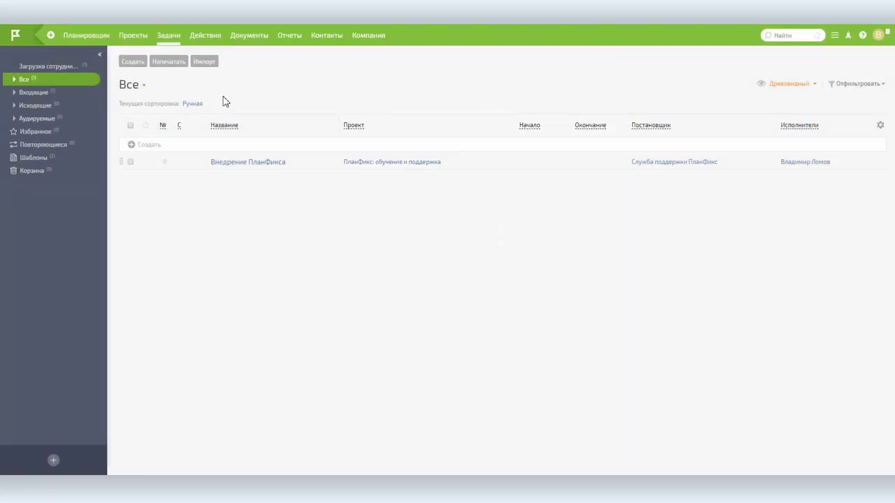
click(205, 36)
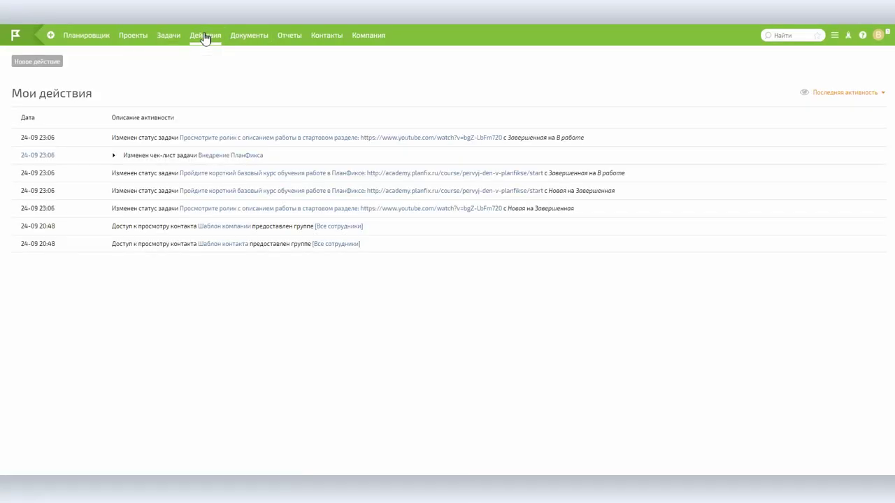
- Browse the Documents folders (без проекта, из справочников, по проектам), then open Отчеты
click(252, 38)
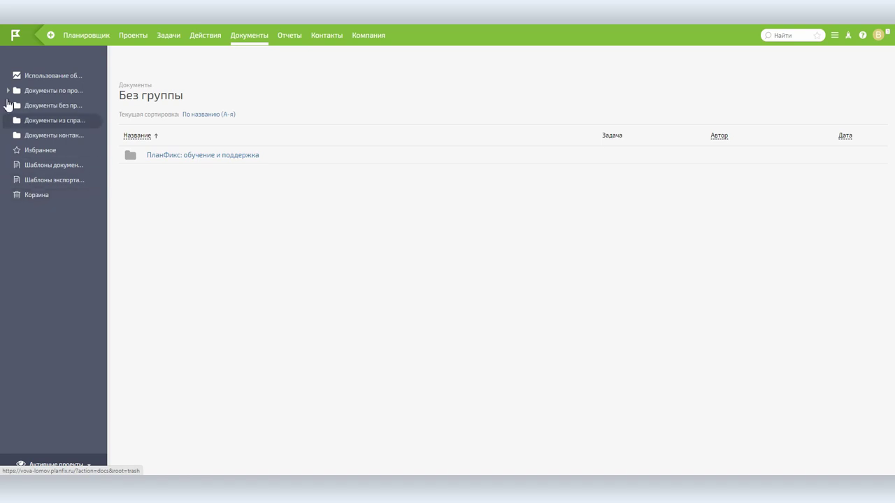
click(66, 106)
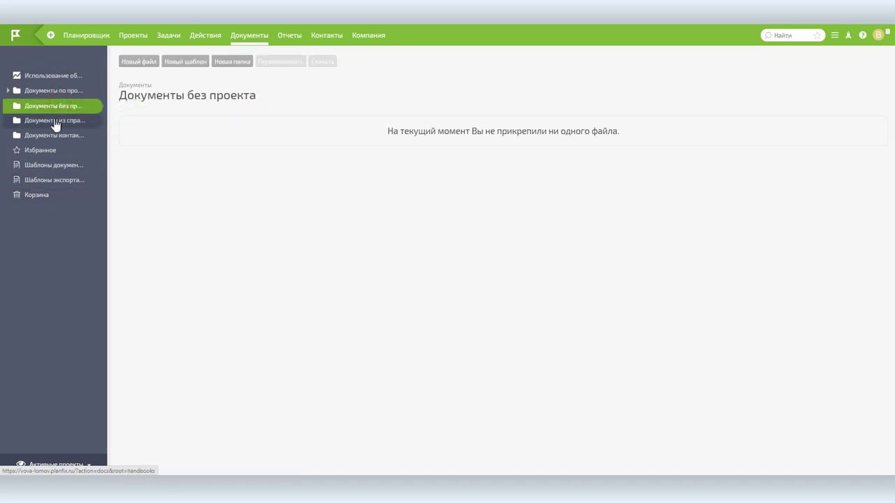
click(55, 120)
click(55, 90)
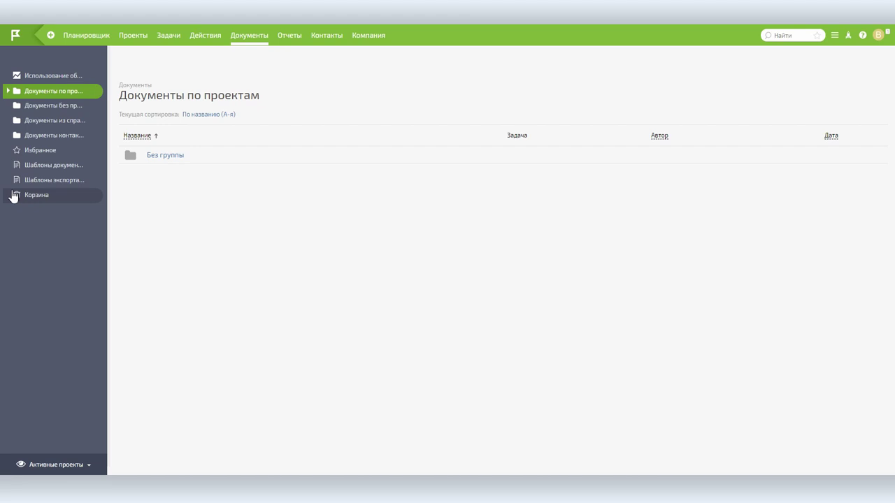
click(290, 39)
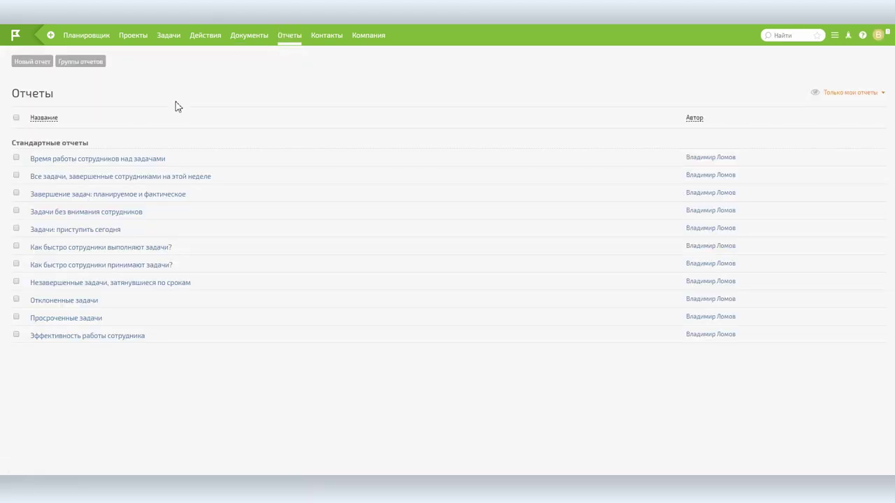
- Try the contact filters (overdue tasks, this week, Компании), then open Компания's employees
click(324, 38)
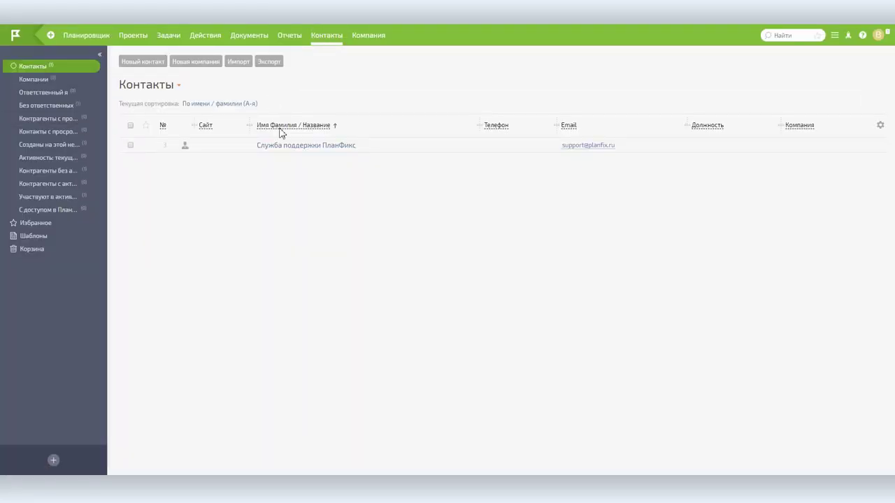
click(42, 119)
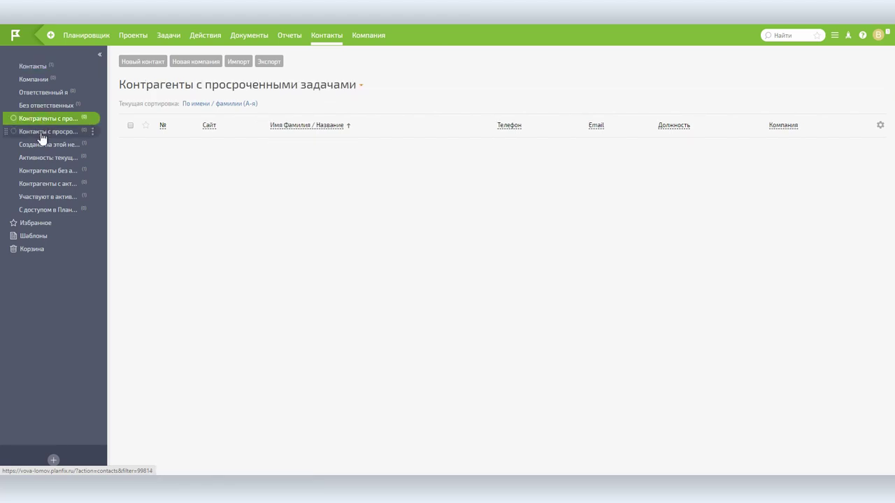
click(41, 131)
click(41, 144)
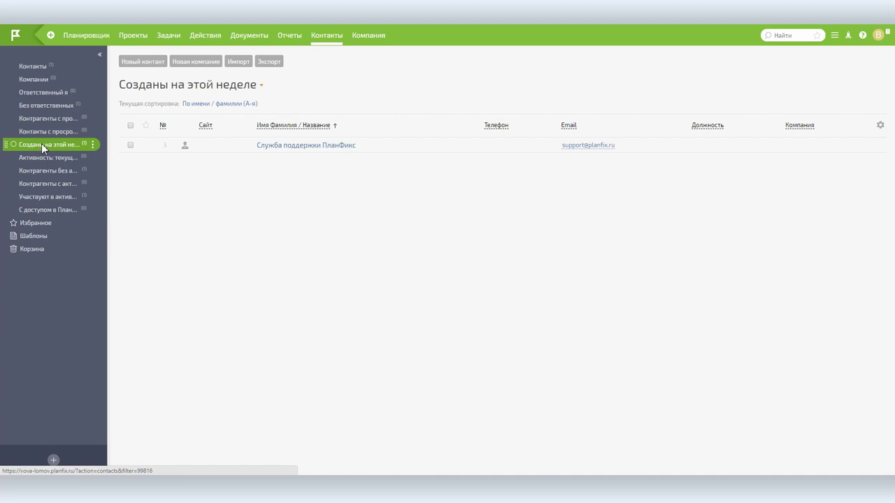
click(44, 79)
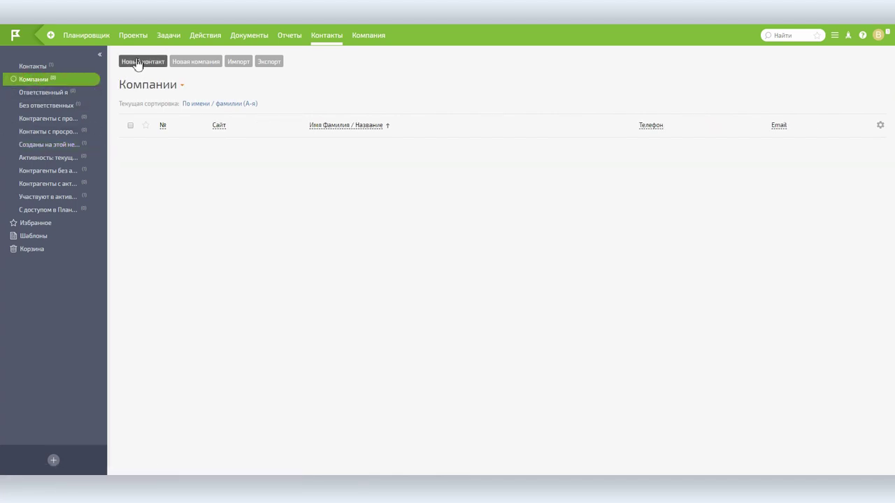
click(43, 66)
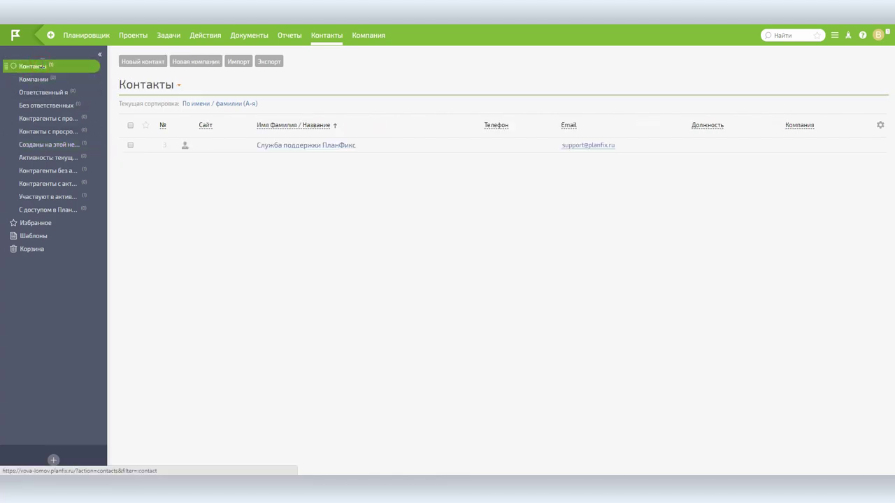
click(364, 36)
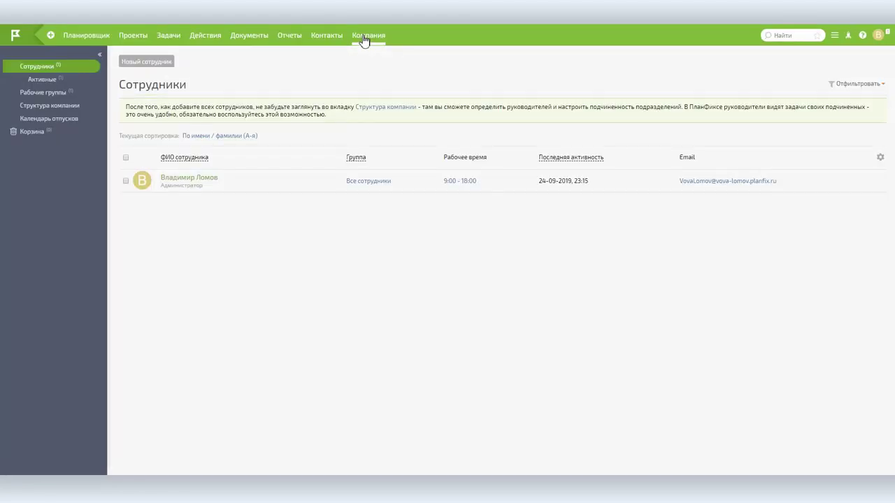
- Look over the company structure chart and vacation calendar, then return to Сотрудники
click(67, 109)
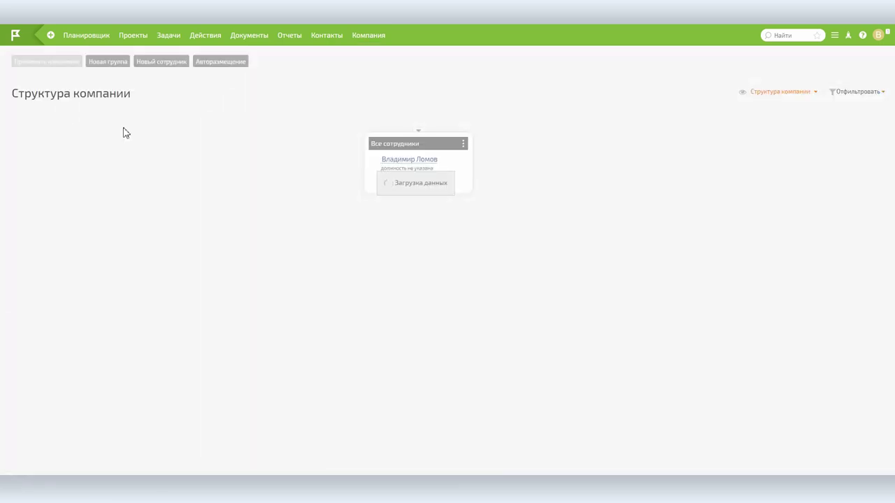
drag(443, 145, 257, 182)
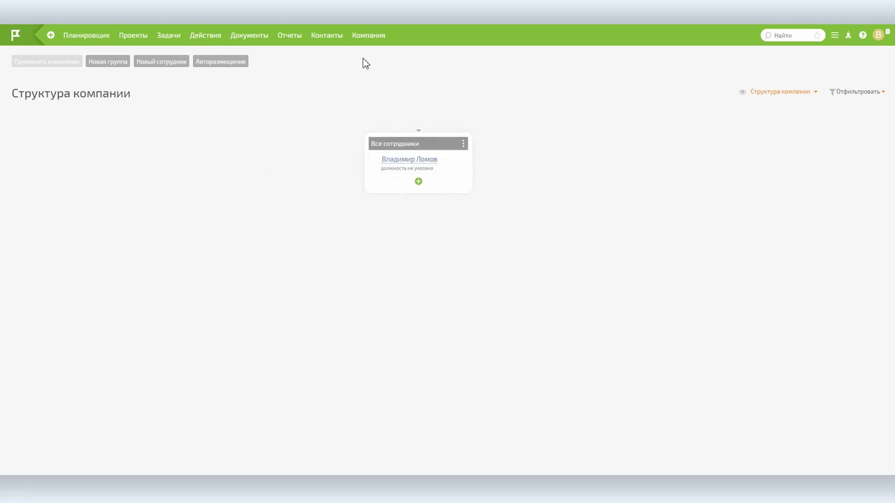
click(379, 38)
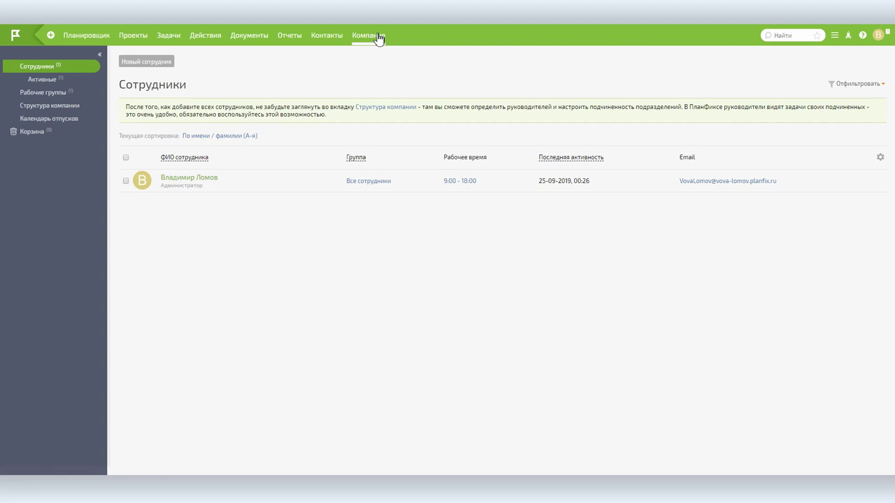
click(75, 120)
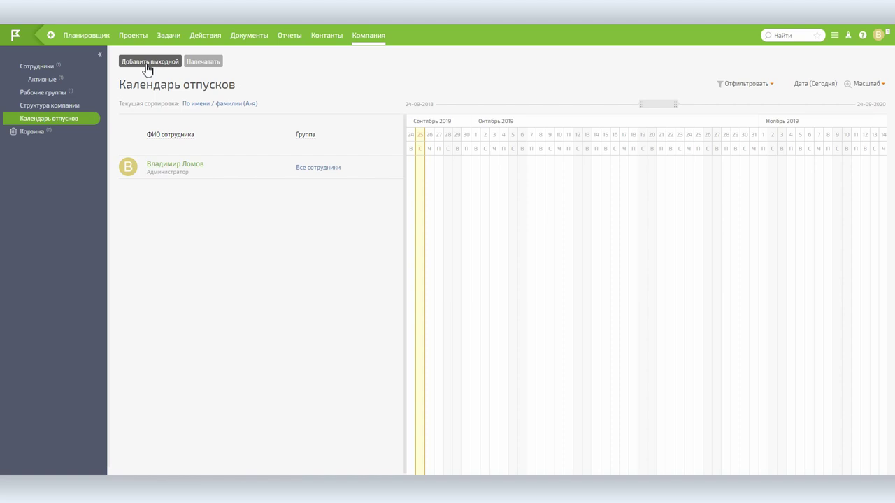
click(39, 67)
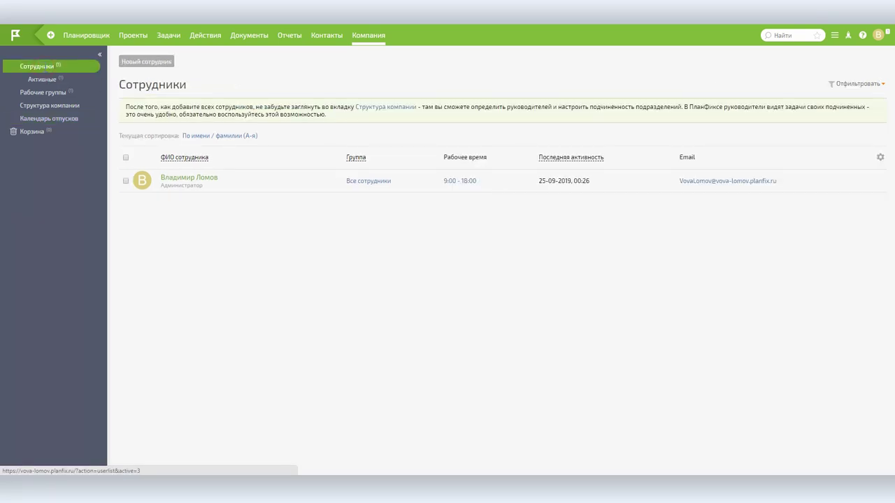
- Open the Новый сотрудник form, cancel it unsaved, then go to Документы
click(147, 63)
click(402, 81)
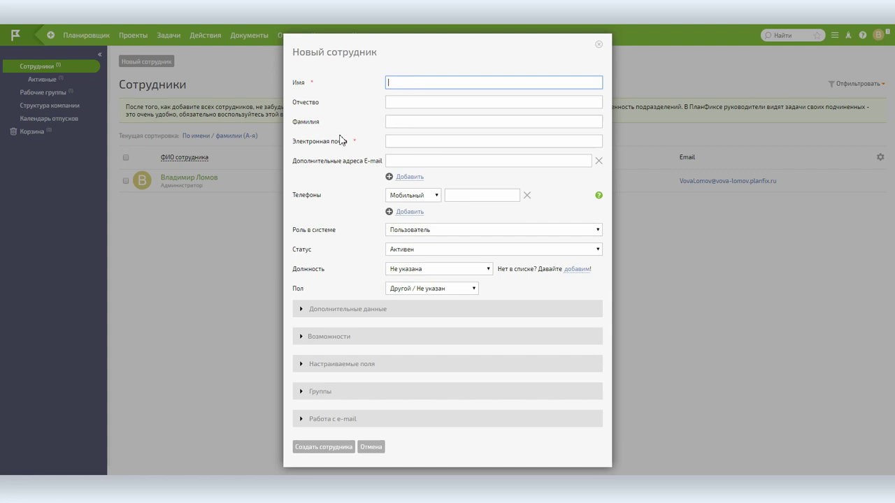
click(398, 140)
click(599, 44)
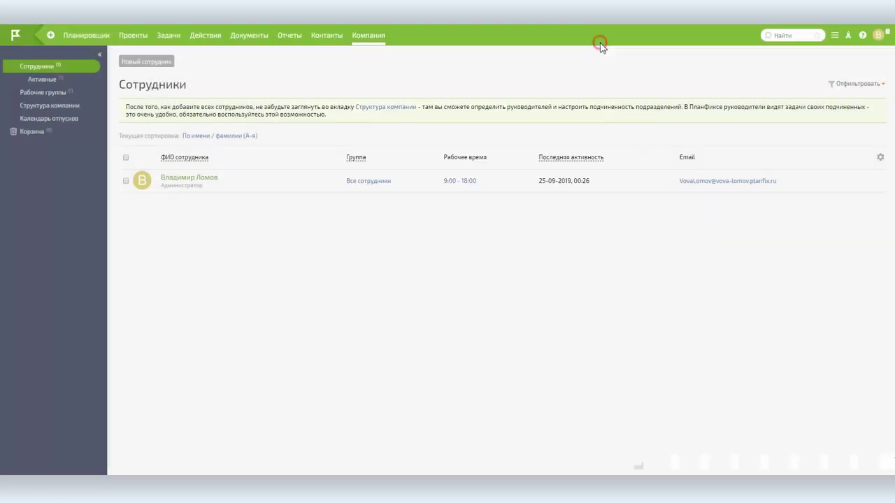
click(253, 38)
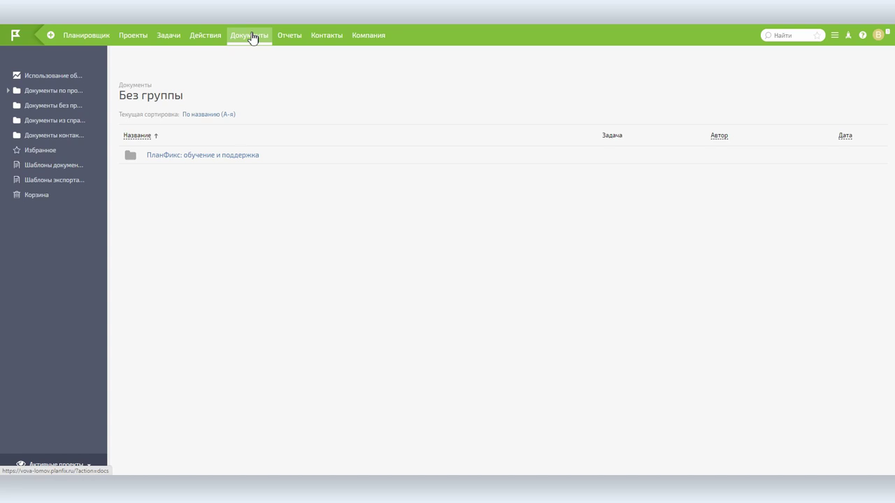
- Open the Проекты list and select the Снести все project
click(133, 36)
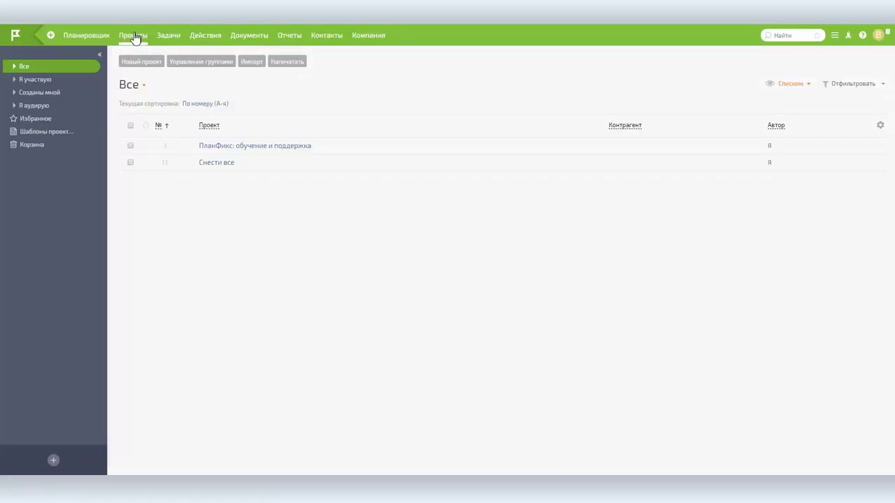
click(223, 163)
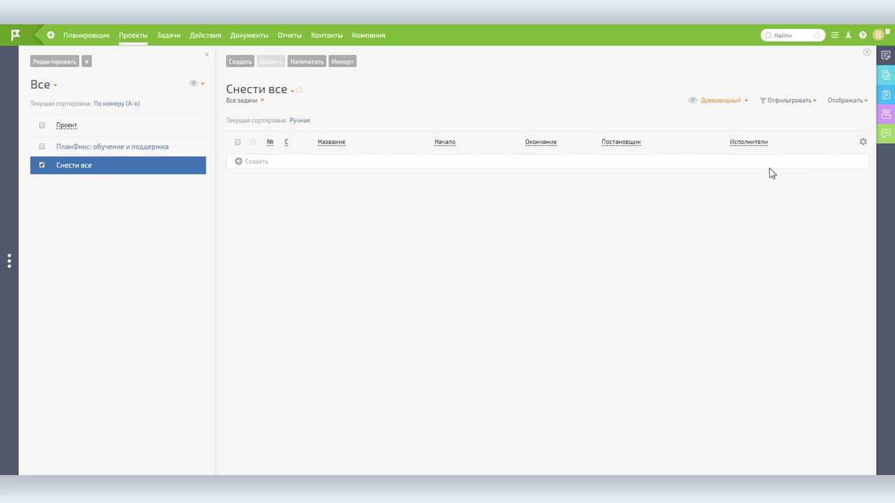
- Drag the 'Снести все' docx from Total Commander into Документы проекта and save it
click(886, 82)
click(676, 62)
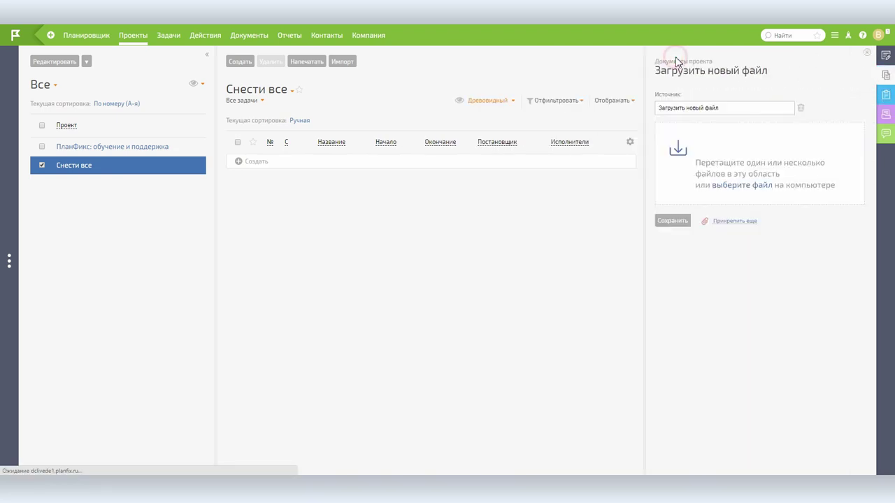
key(alt+Tab)
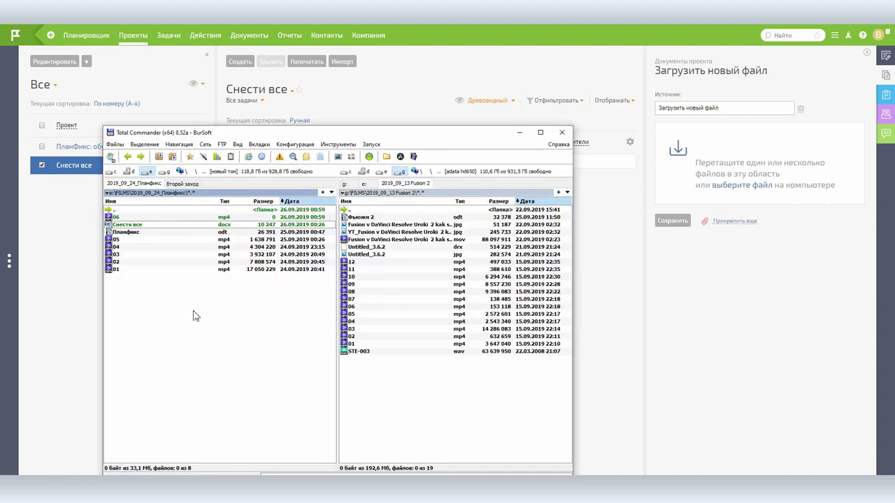
drag(135, 231, 754, 175)
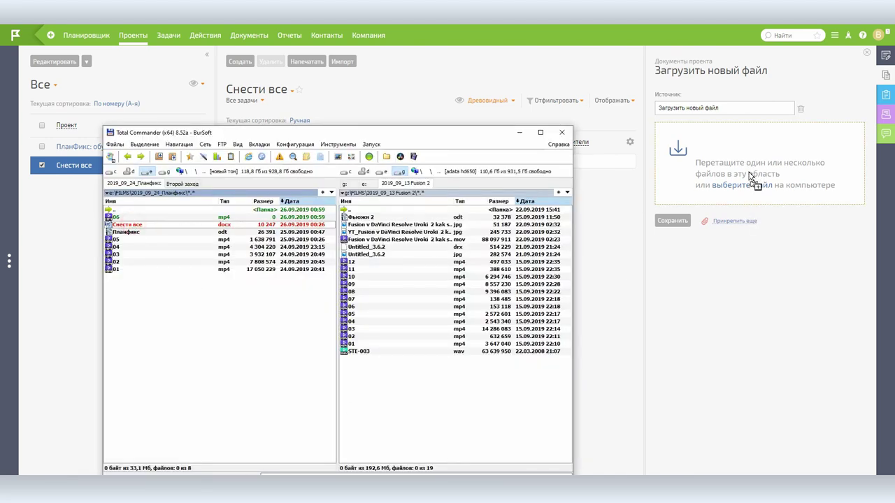
click(670, 200)
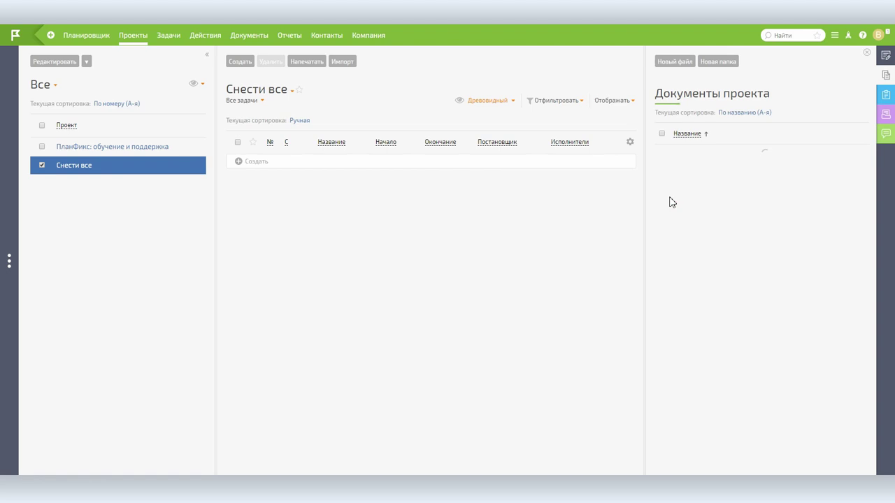
- Check the Снести все documents folder and cloud storage usage, then return to Проекты
mouse_move(725, 192)
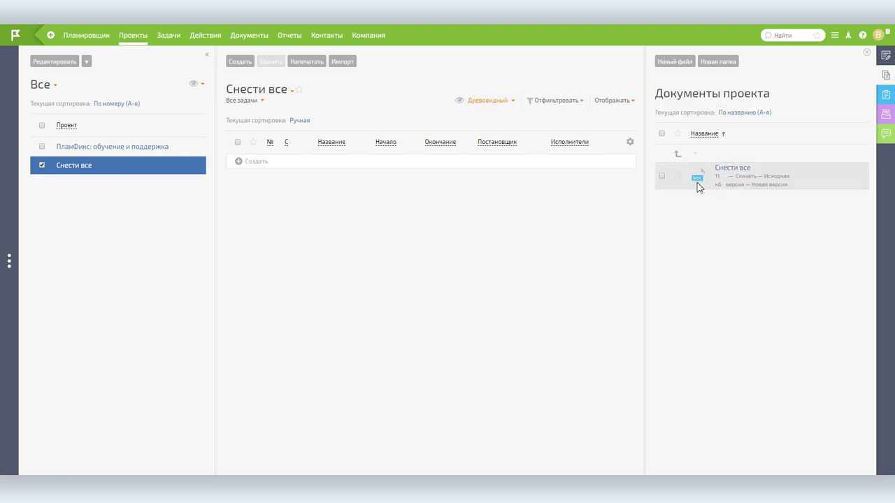
click(255, 37)
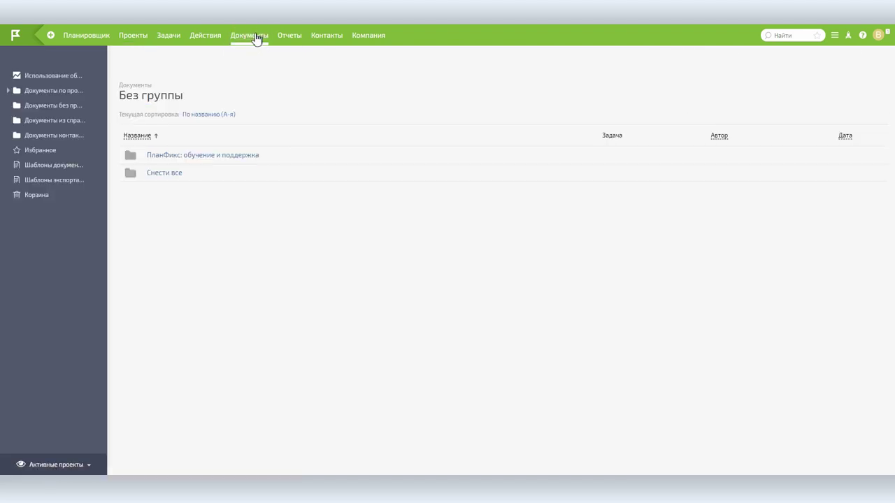
click(177, 174)
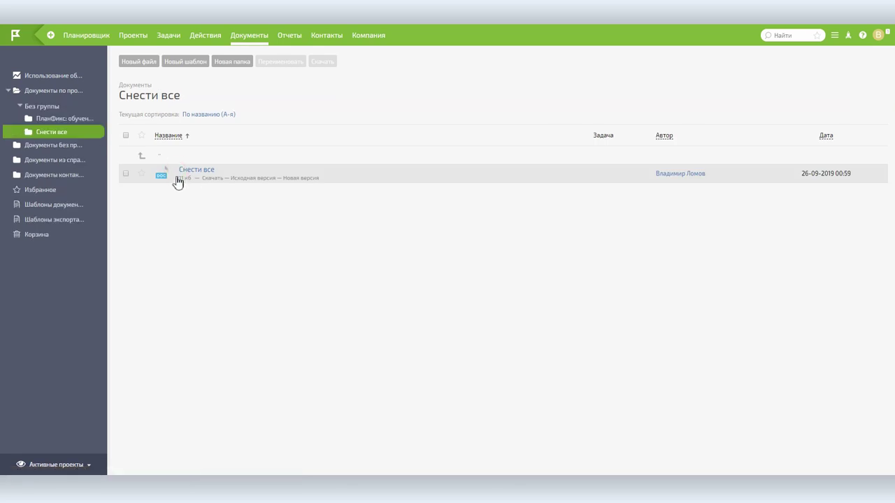
click(62, 79)
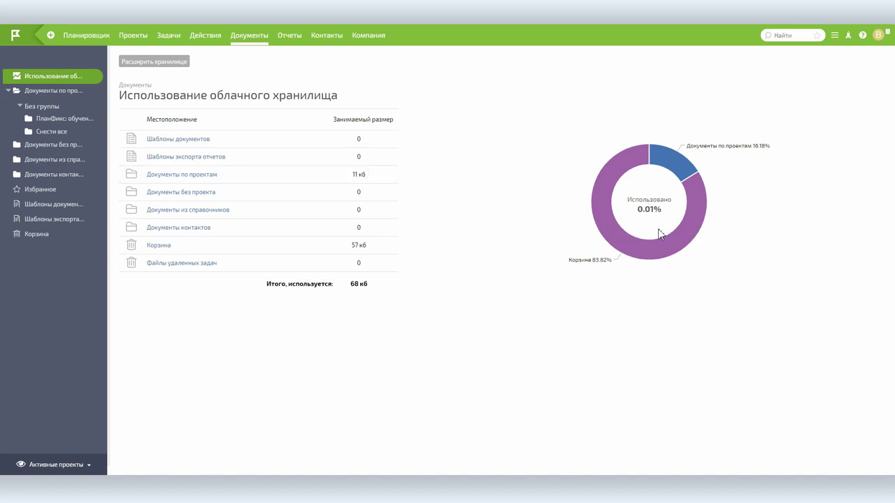
click(135, 37)
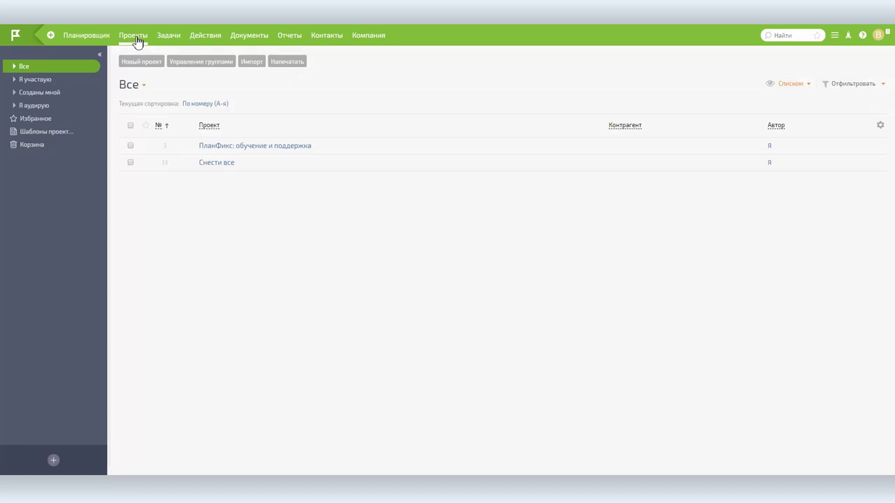
- Upload the Снести все docx as a new document template in the project's documents panel
click(218, 163)
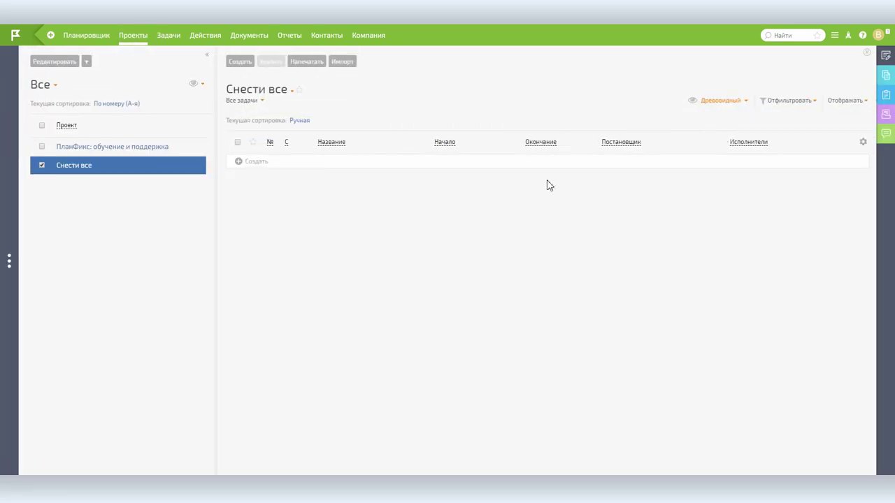
click(886, 75)
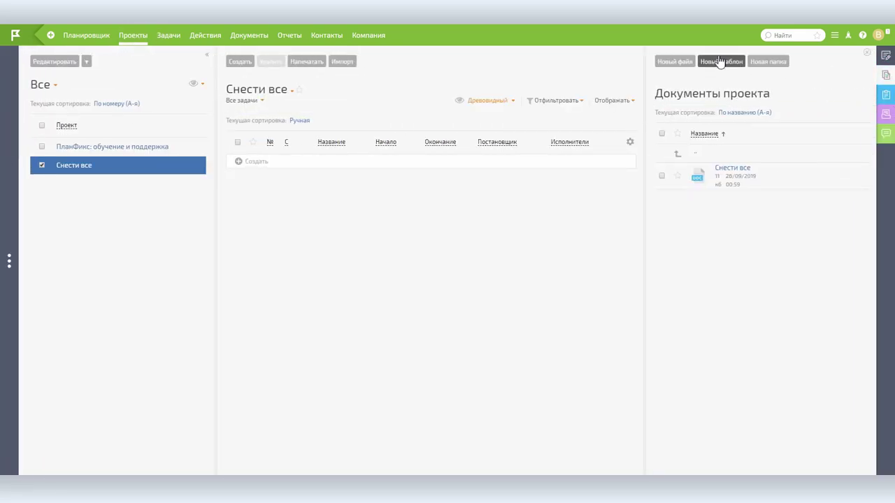
click(720, 61)
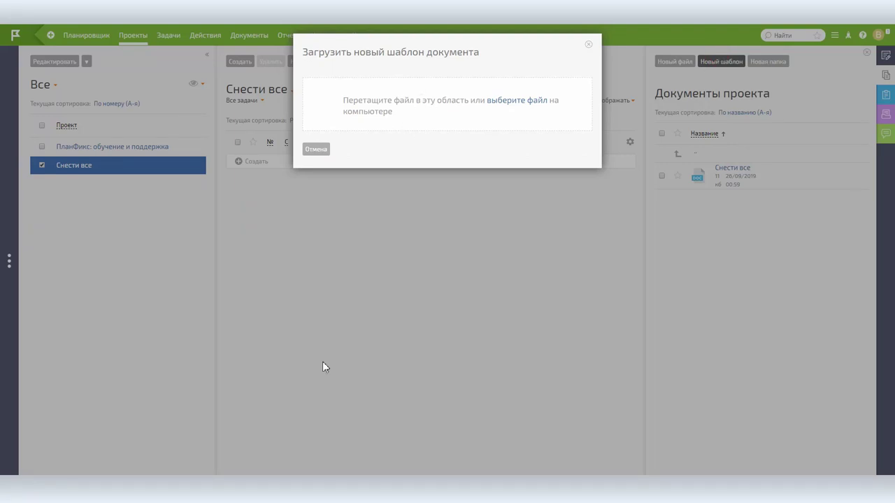
key(alt+Tab)
drag(137, 231, 406, 112)
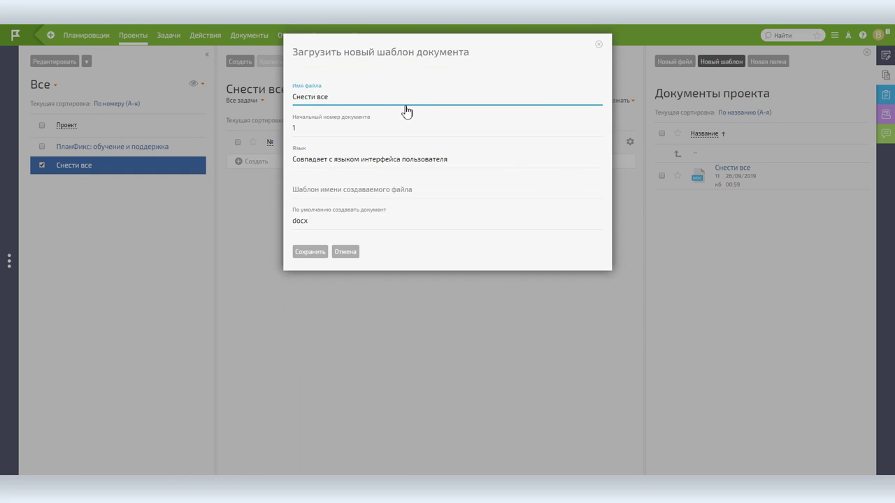
click(312, 256)
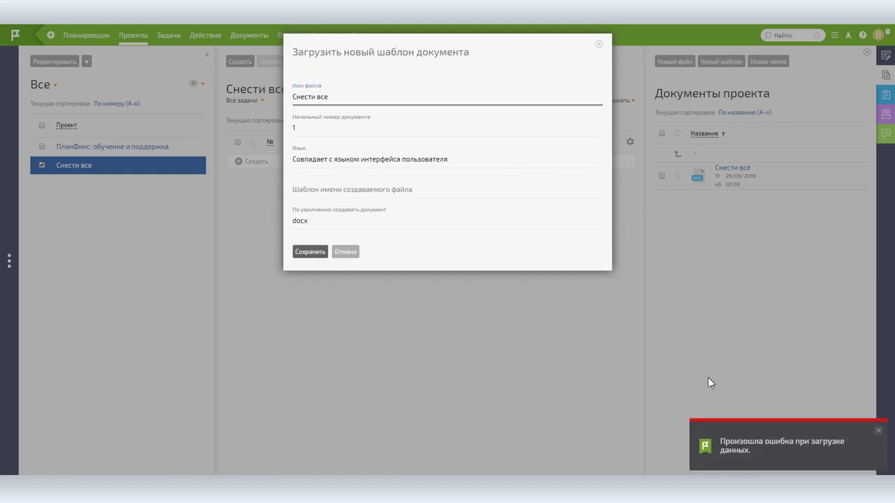
- Rename the template file to 'Поздравление', save it, and go to the Documents section
triple_click(313, 95)
text(Поздравление)
click(313, 253)
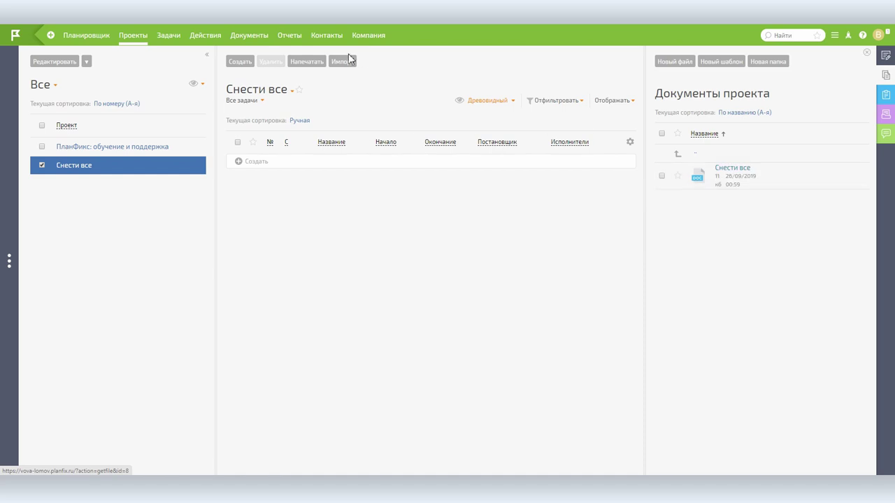
click(246, 38)
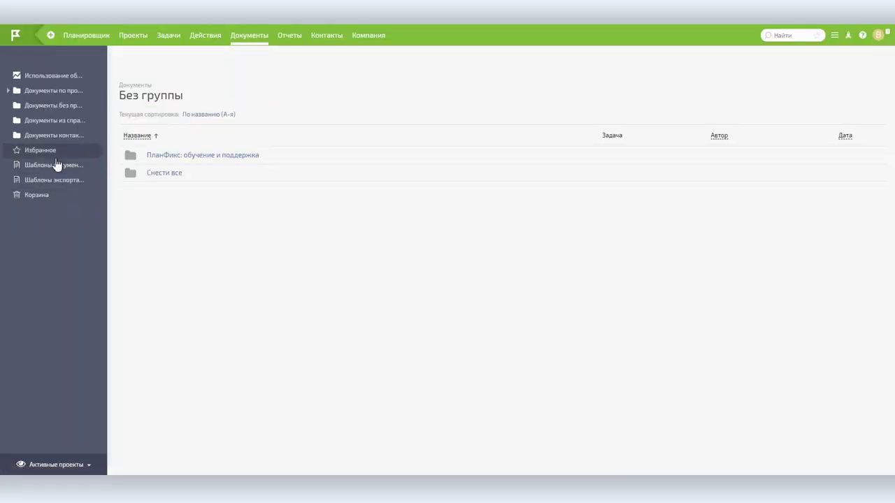
- Open the Распоряжение template from Шаблоны документов and edit it with Google Documents
click(50, 167)
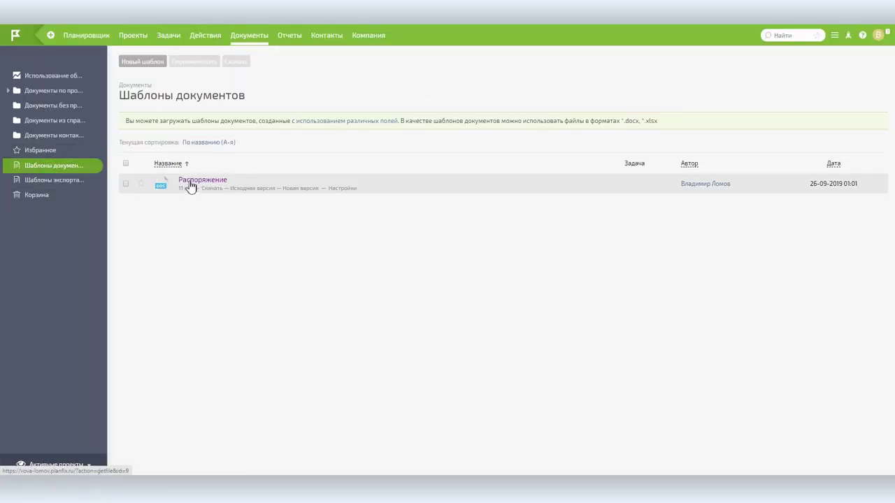
click(191, 183)
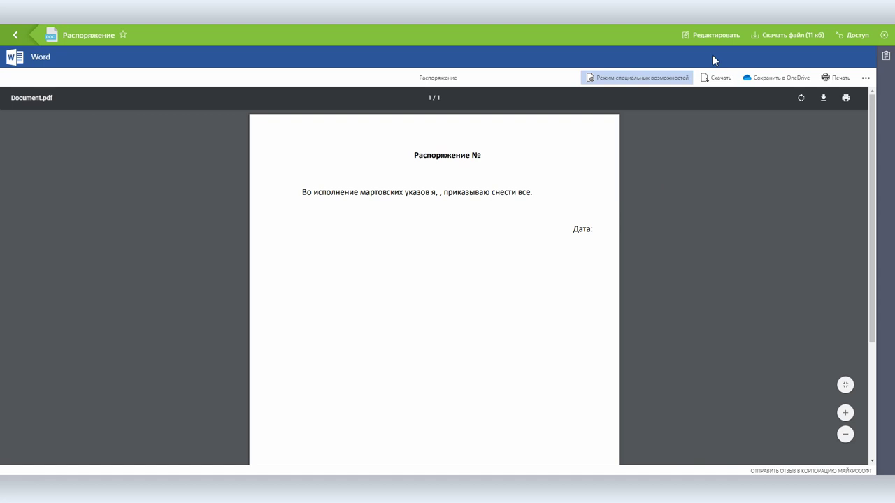
click(700, 36)
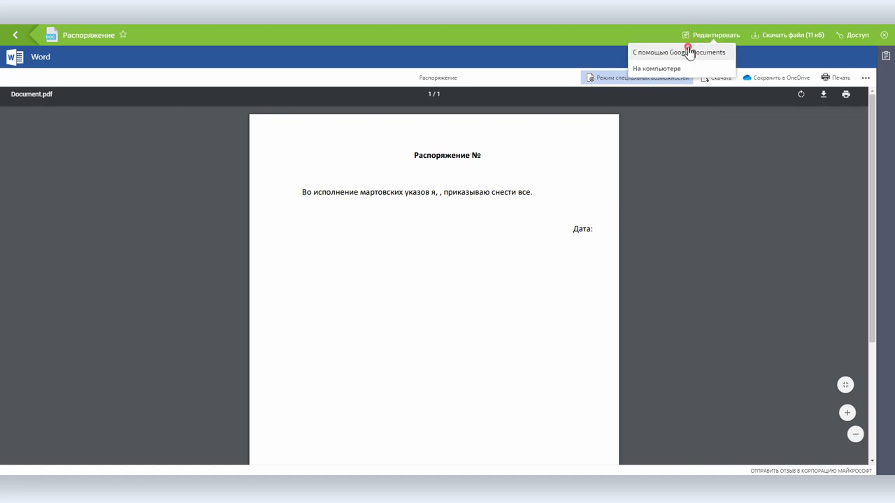
click(690, 52)
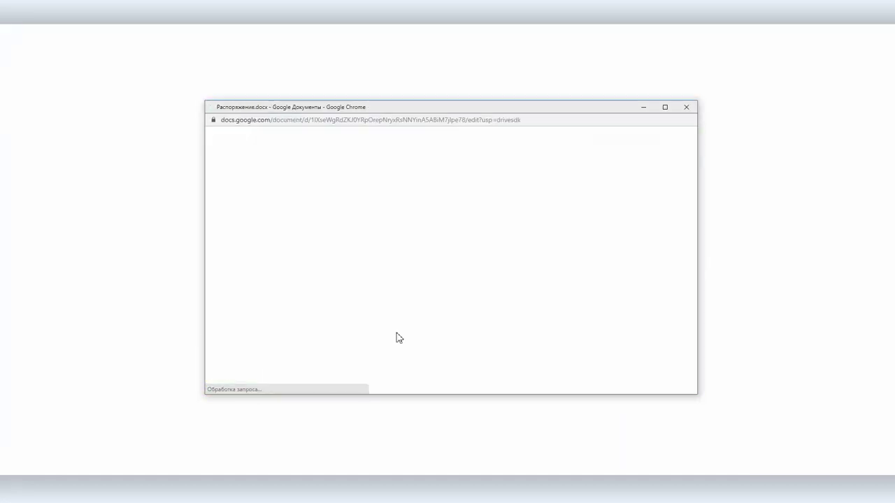
- Insert the {{Документ.Номер}}, {{Документ.Дата}} and {{Документ.Автор}} placeholders after №, Дата: and я,
click(482, 228)
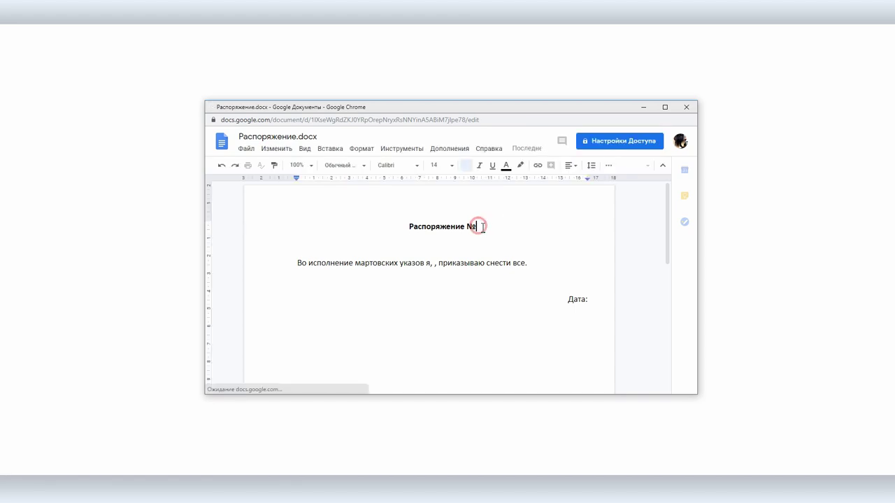
text({{}})
text(Документ.Номер)
click(591, 300)
text({{}}Ljre)
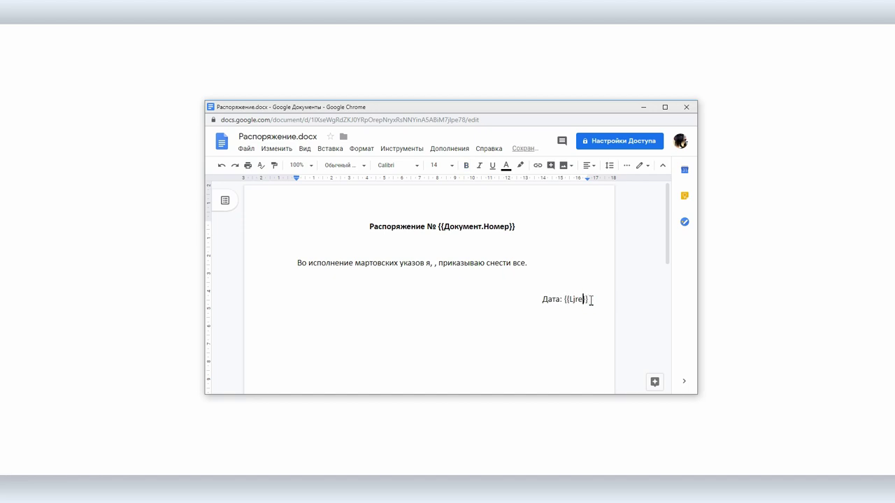
text(мент.Дата)
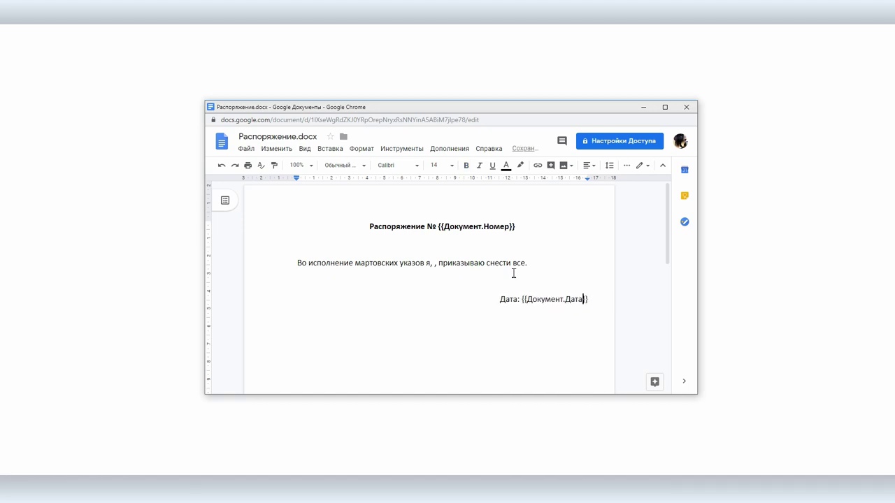
text({{}})
key(Left)
key(Left)
text(Документ)
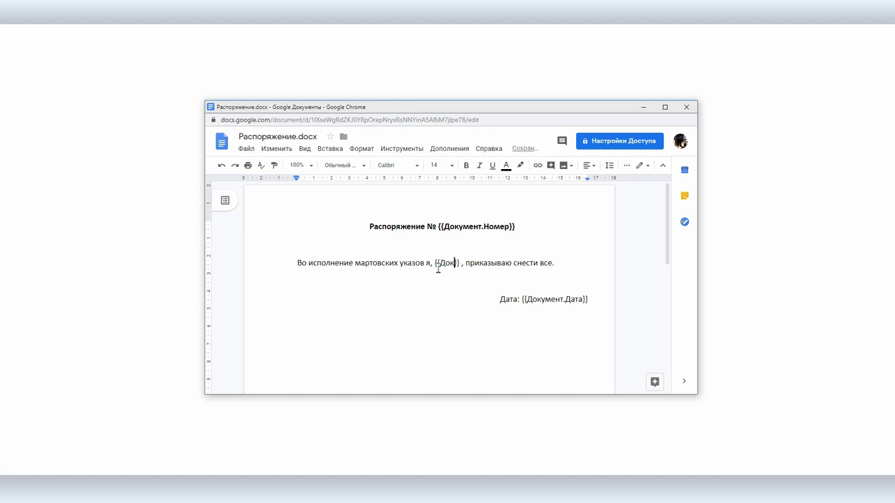
text(.Автор)
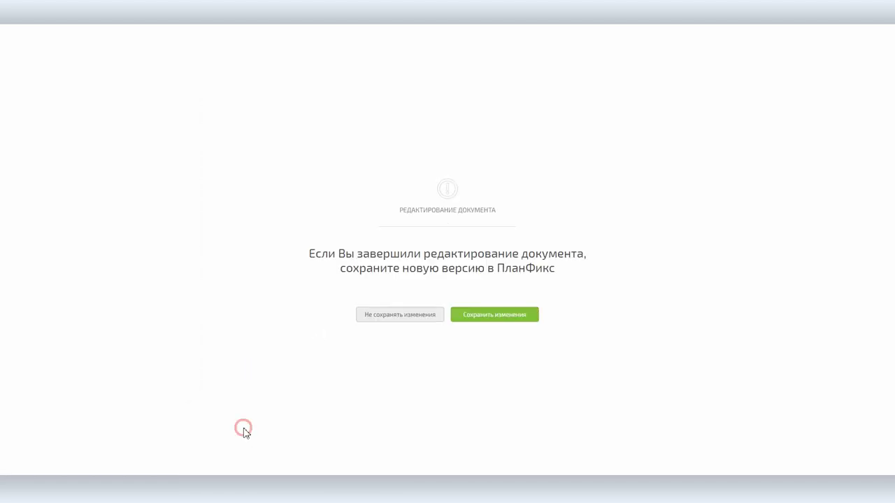
- Save the edited template and start a new task named 'Снести часть'
click(494, 315)
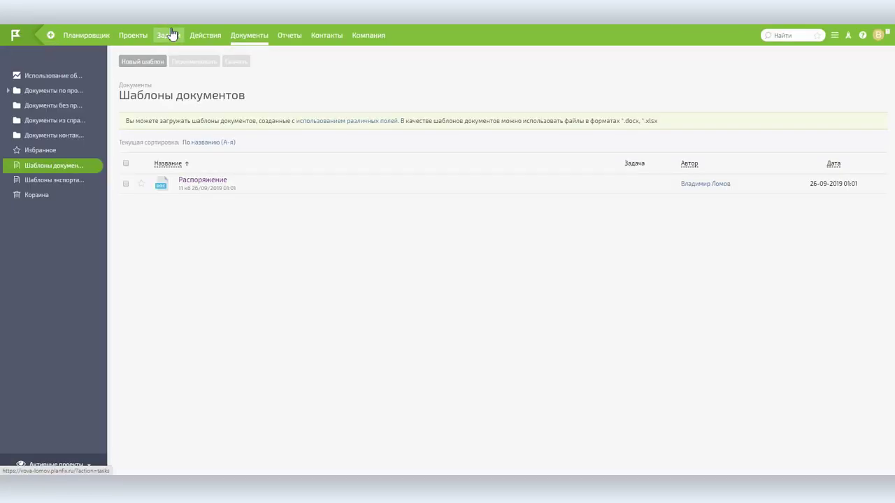
click(168, 35)
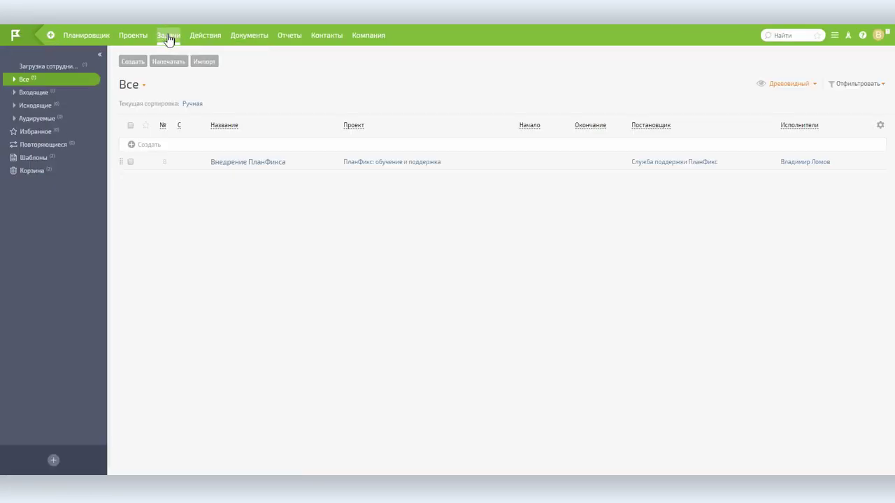
click(132, 62)
text(сть)
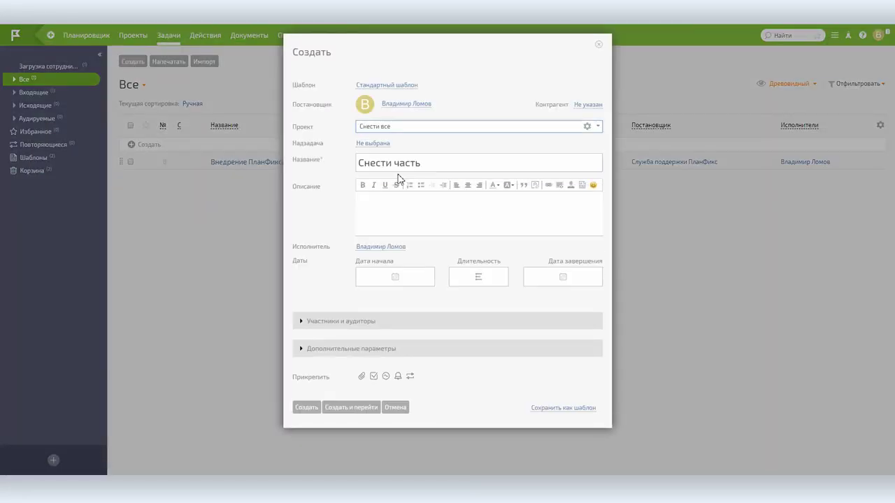
- Attach a docx generated from Распоряжение.docx, create the task, and open Распоряжение1.docx
click(360, 385)
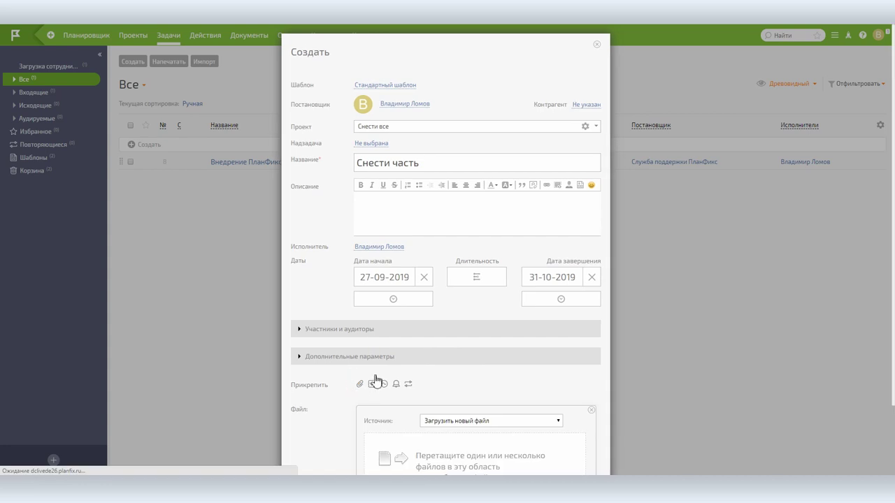
click(467, 340)
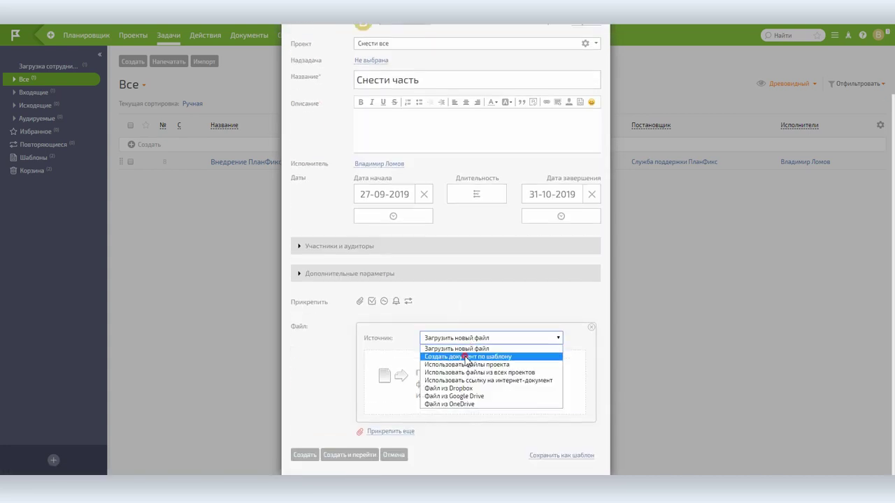
click(467, 356)
click(467, 409)
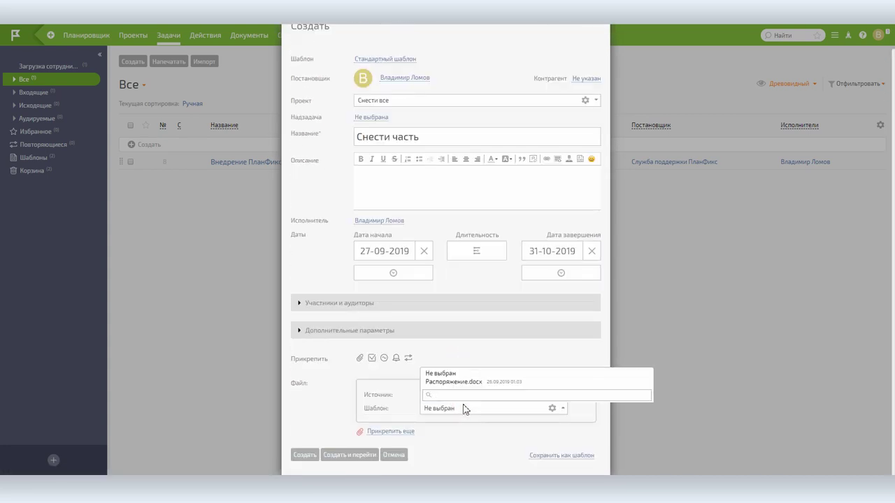
click(456, 383)
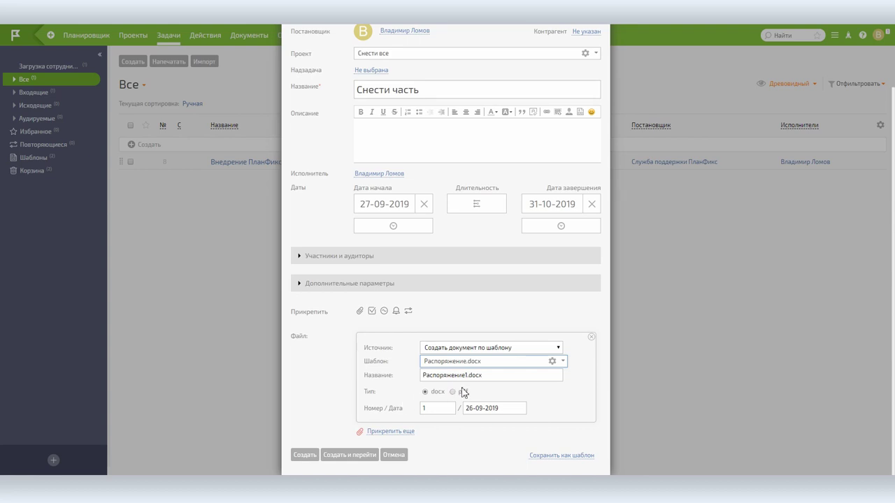
click(453, 392)
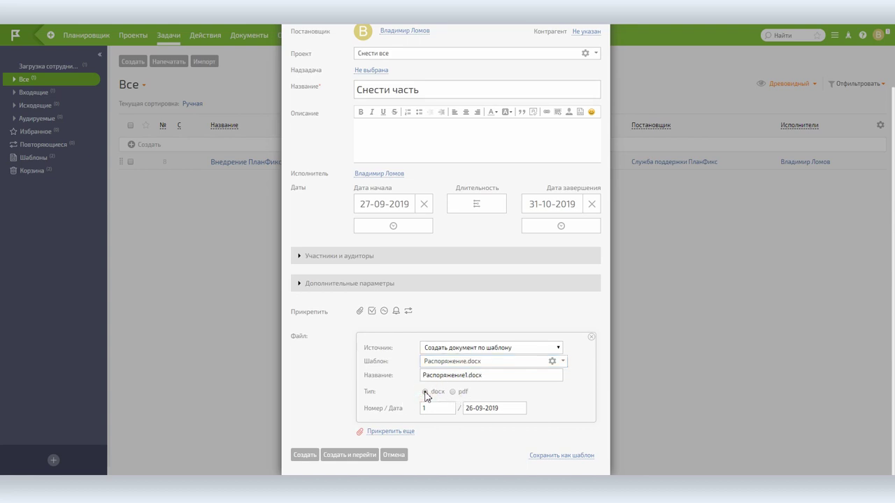
click(305, 455)
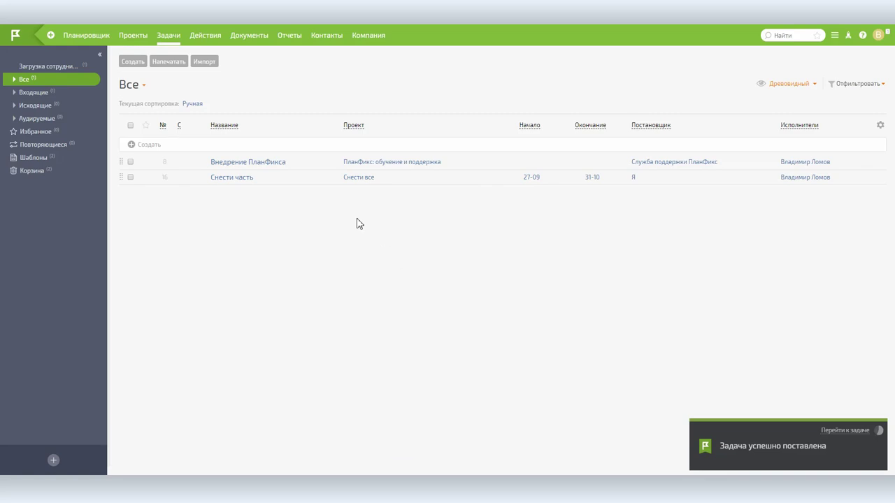
click(236, 177)
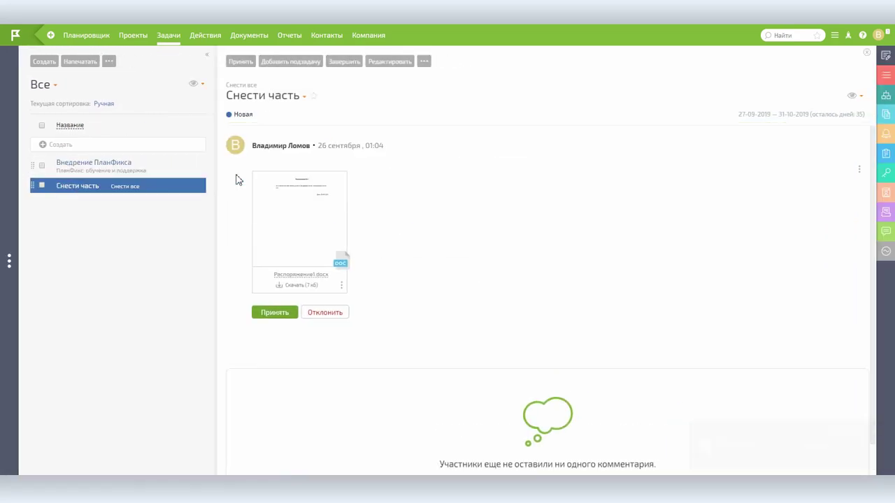
click(299, 207)
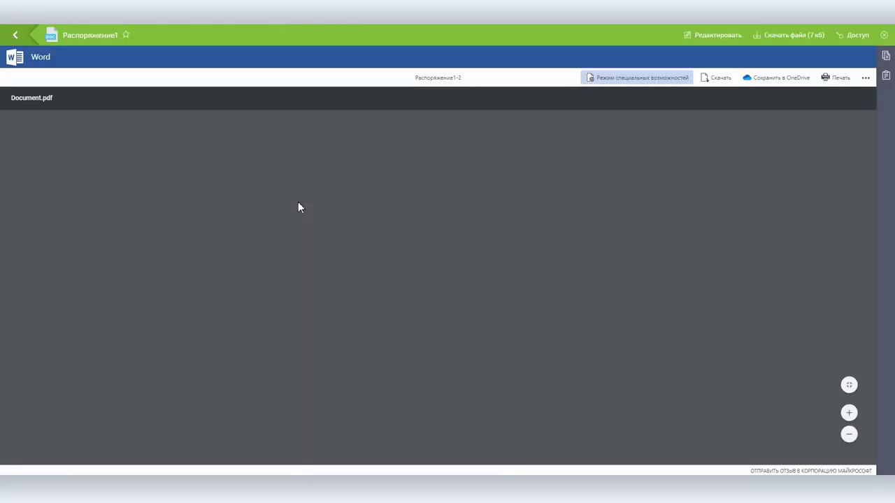